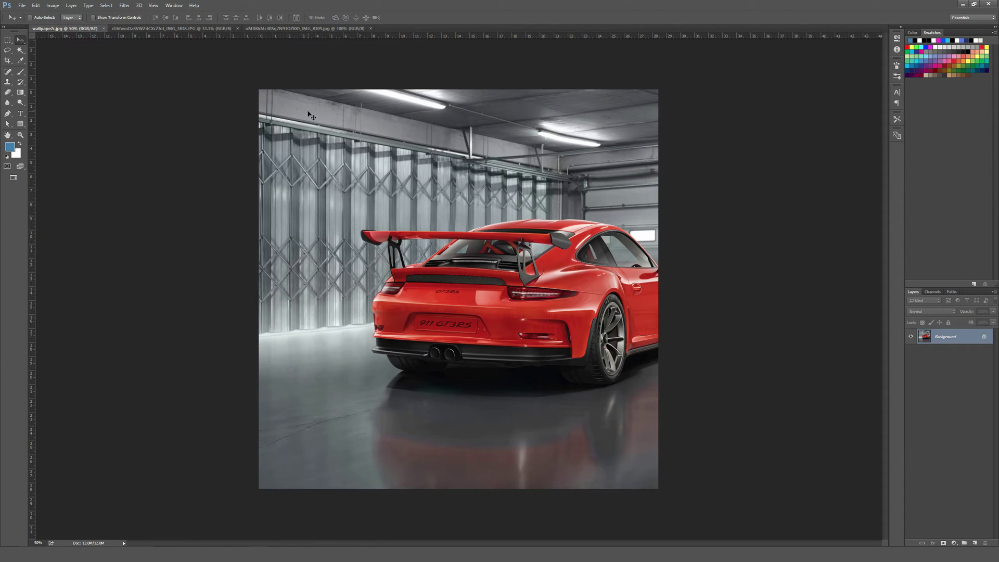
Open Selective Color on the red car photo with Reds selected, and try raising Magenta to 10
{"action": "left_click", "coordinate": [52, 5]}
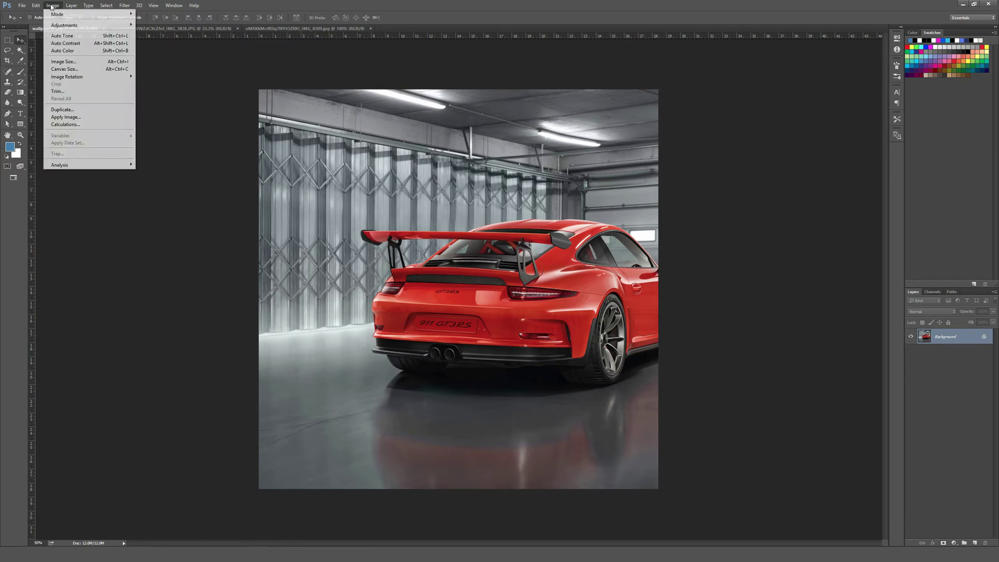
{"action": "mouse_move", "coordinate": [68, 25]}
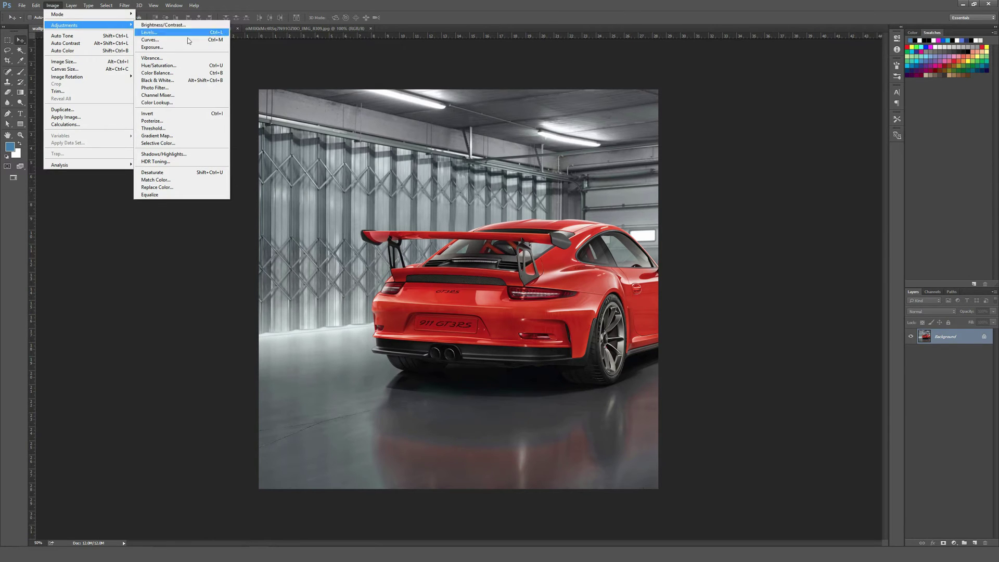
{"action": "left_click", "coordinate": [188, 146]}
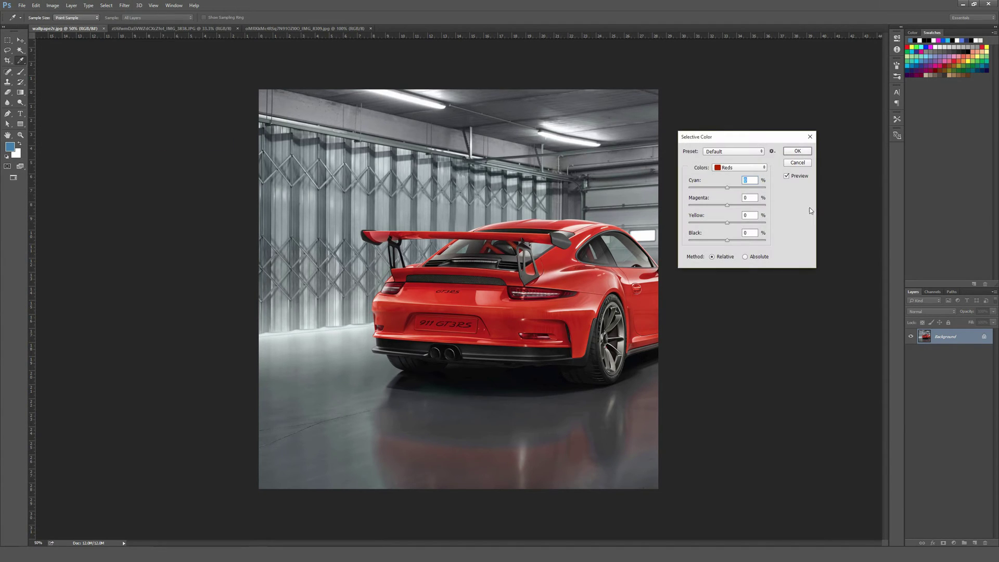
{"action": "left_click", "coordinate": [787, 177]}
{"action": "left_click_drag", "start_coordinate": [728, 205], "coordinate": [732, 207]}
Reset the Reds Magenta to 0, keep Reds, and cancel Selective Color, leaving the car red
{"action": "key", "text": "BackSpace"}
{"action": "key", "text": "BackSpace"}
{"action": "type", "text": "0"}
{"action": "left_click", "coordinate": [731, 169]}
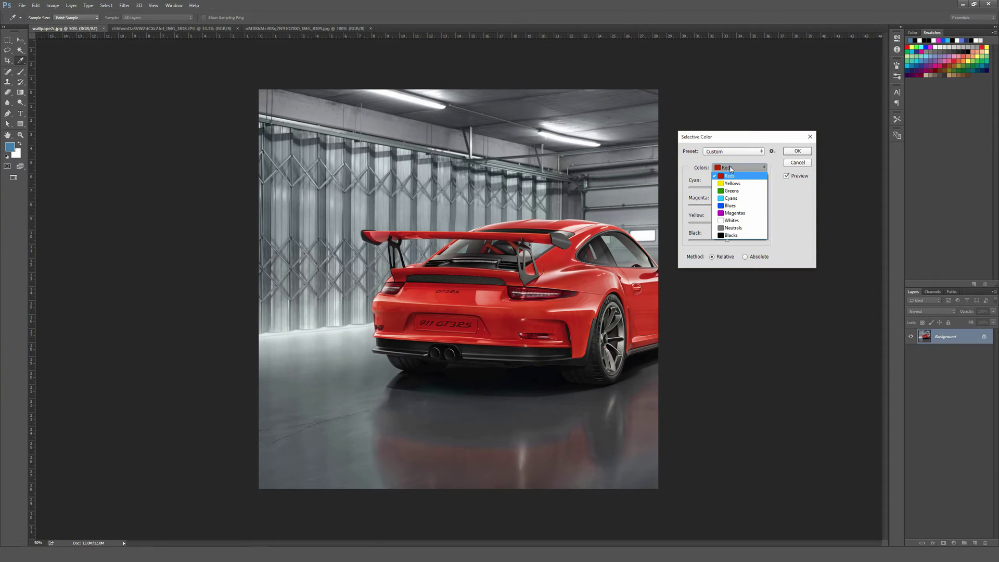
{"action": "left_click", "coordinate": [805, 165]}
{"action": "left_click", "coordinate": [790, 165]}
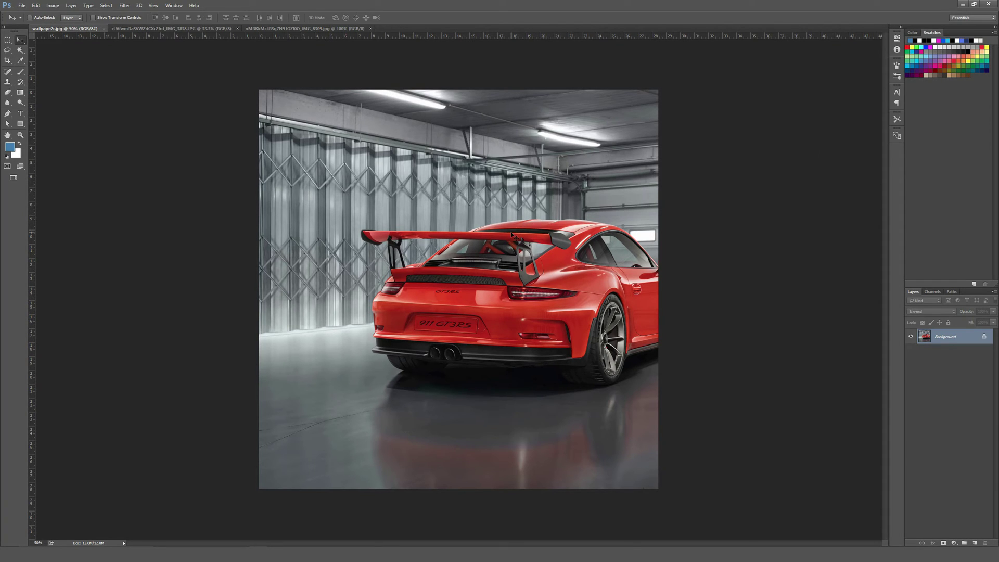
Try a Hue/Saturation hue shift on the car, then cancel it
{"action": "key", "text": "ctrl+u"}
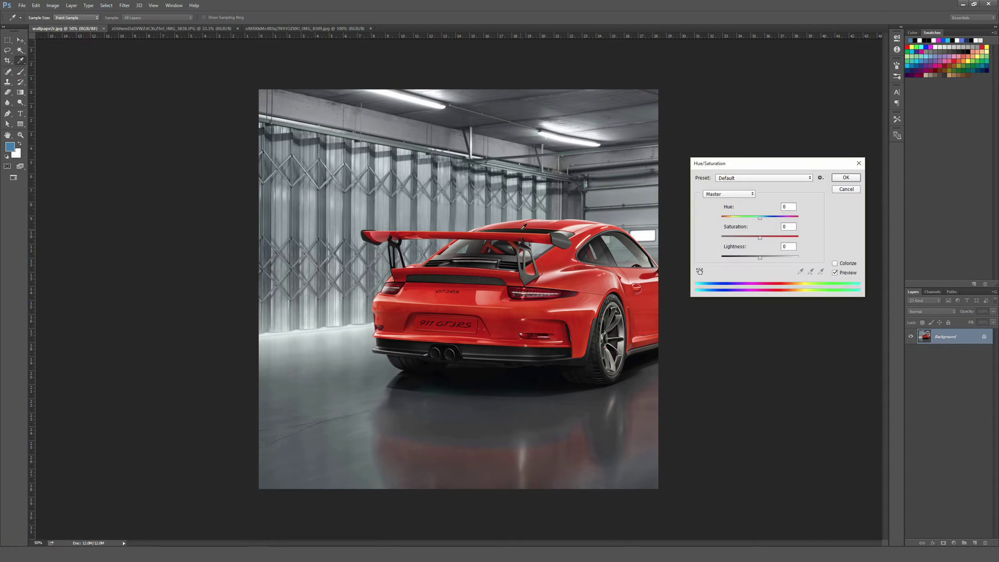
{"action": "mouse_move", "coordinate": [761, 220]}
{"action": "left_mouse_down"}
{"action": "mouse_move", "coordinate": [723, 219]}
{"action": "mouse_move", "coordinate": [761, 218]}
{"action": "left_mouse_up"}
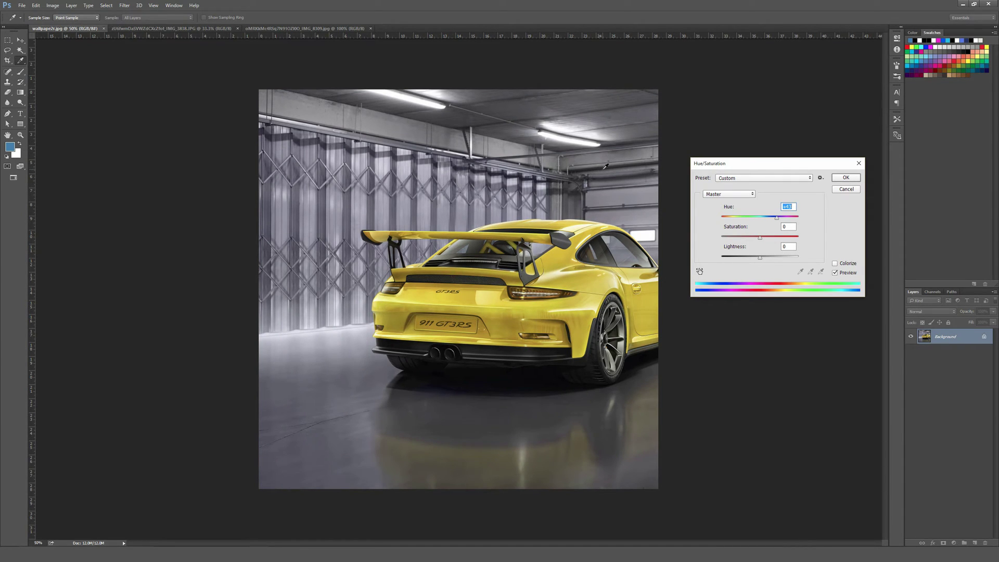
{"action": "left_click", "coordinate": [846, 188]}
Reopen Image > Adjustments > Selective Color on the car photo
{"action": "left_click", "coordinate": [54, 6]}
{"action": "mouse_move", "coordinate": [63, 26]}
{"action": "left_click", "coordinate": [162, 143]}
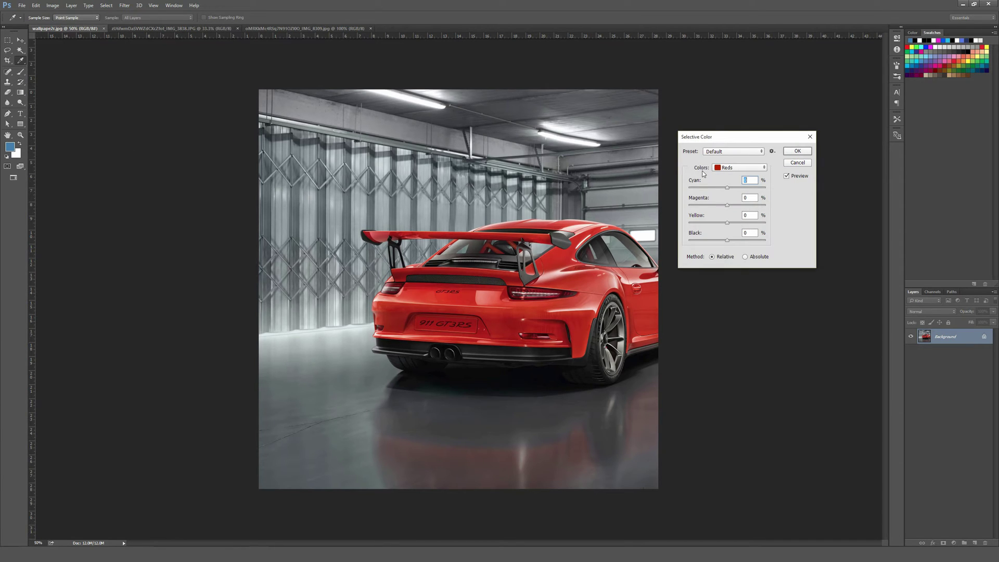
Set the Neutrals to Cyan -21, Magenta -16 and Yellow +9 to warm the grey garage
{"action": "left_click", "coordinate": [732, 168]}
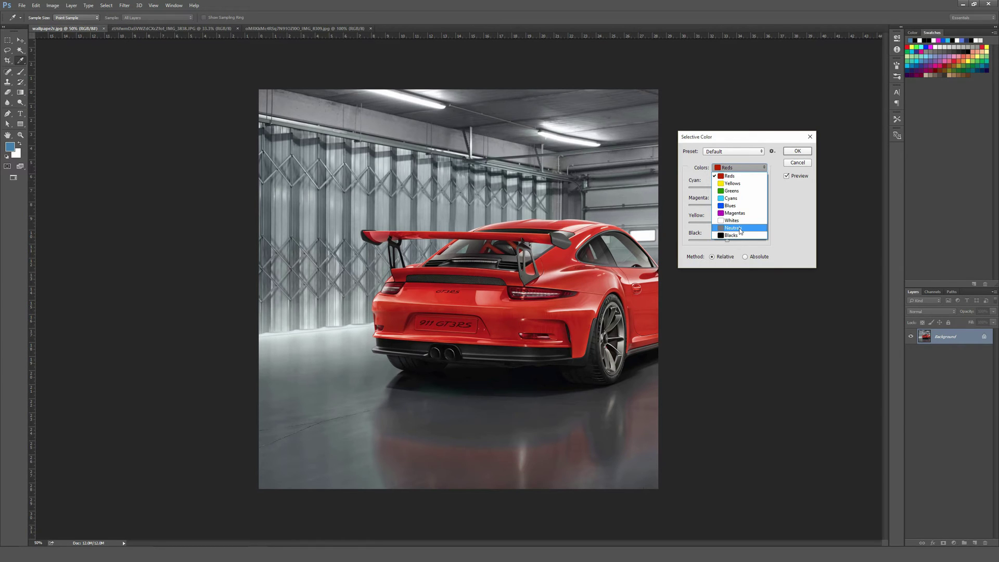
{"action": "key", "text": "Escape"}
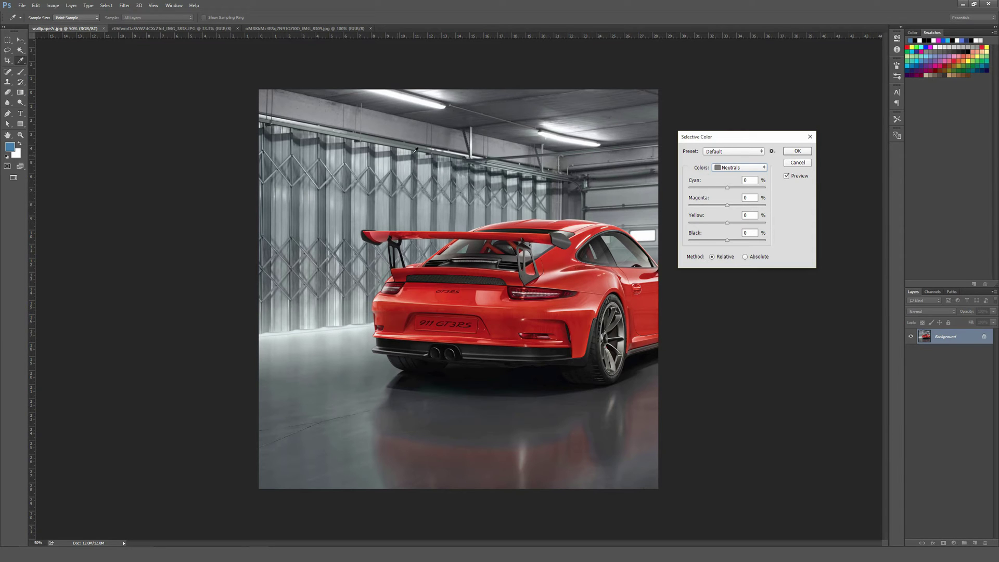
{"action": "mouse_move", "coordinate": [728, 188]}
{"action": "left_mouse_down"}
{"action": "mouse_move", "coordinate": [710, 187]}
{"action": "mouse_move", "coordinate": [750, 190]}
{"action": "mouse_move", "coordinate": [717, 191]}
{"action": "mouse_move", "coordinate": [738, 206]}
{"action": "mouse_move", "coordinate": [722, 206]}
{"action": "left_mouse_up"}
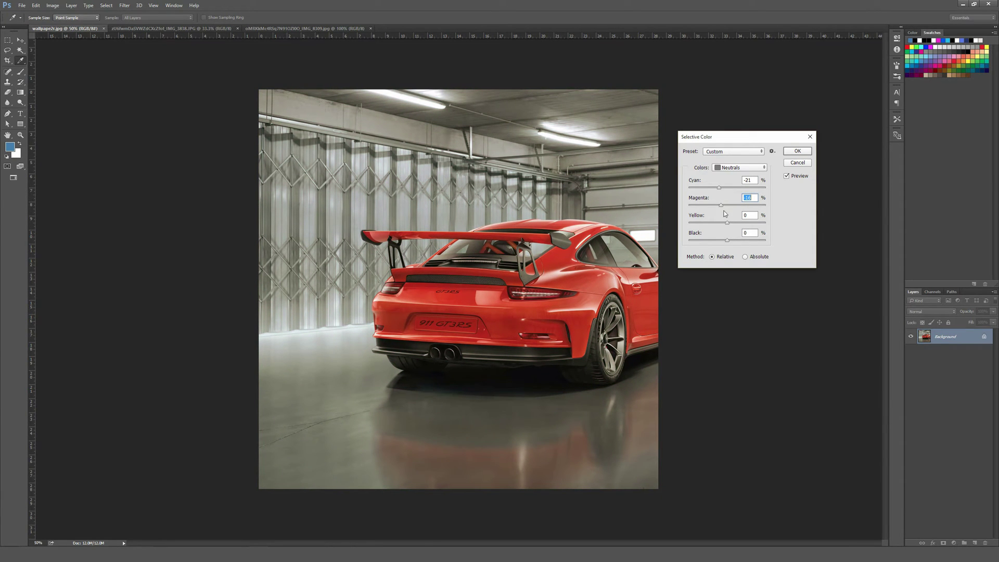
{"action": "mouse_move", "coordinate": [728, 223]}
{"action": "left_mouse_down"}
{"action": "mouse_move", "coordinate": [740, 226]}
{"action": "mouse_move", "coordinate": [730, 225]}
{"action": "mouse_move", "coordinate": [731, 241]}
{"action": "left_mouse_up"}
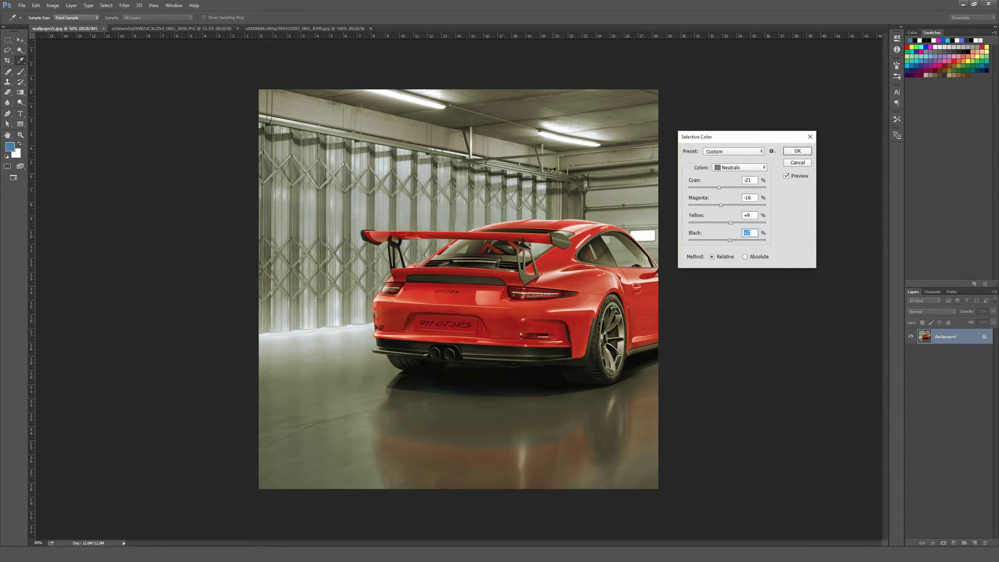
{"action": "left_click", "coordinate": [739, 168]}
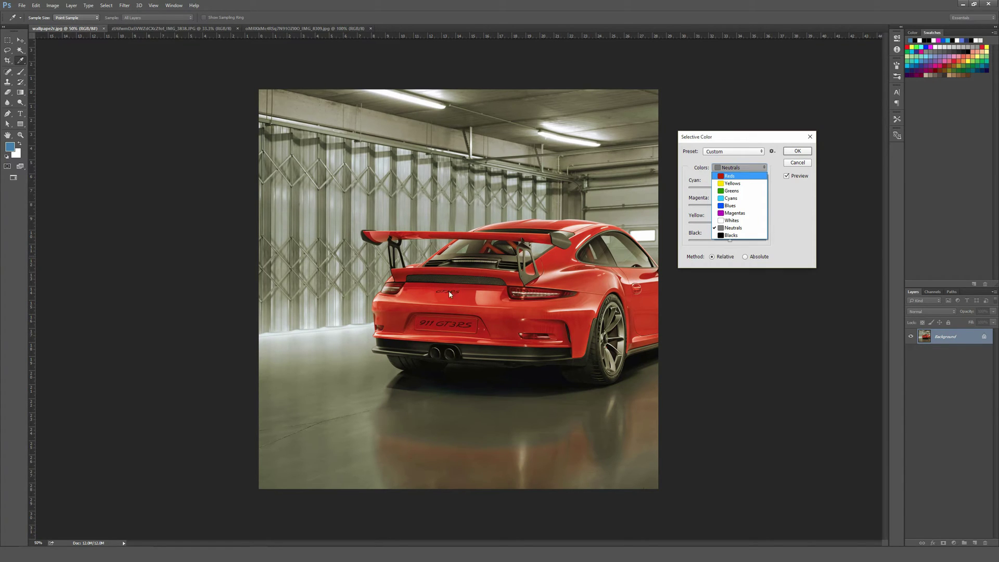
{"action": "left_click", "coordinate": [729, 176]}
Set the Reds to Cyan +76, Magenta -46, Yellow +73 and Black +20, comparing with Preview
{"action": "left_click_drag", "start_coordinate": [728, 190], "coordinate": [735, 240]}
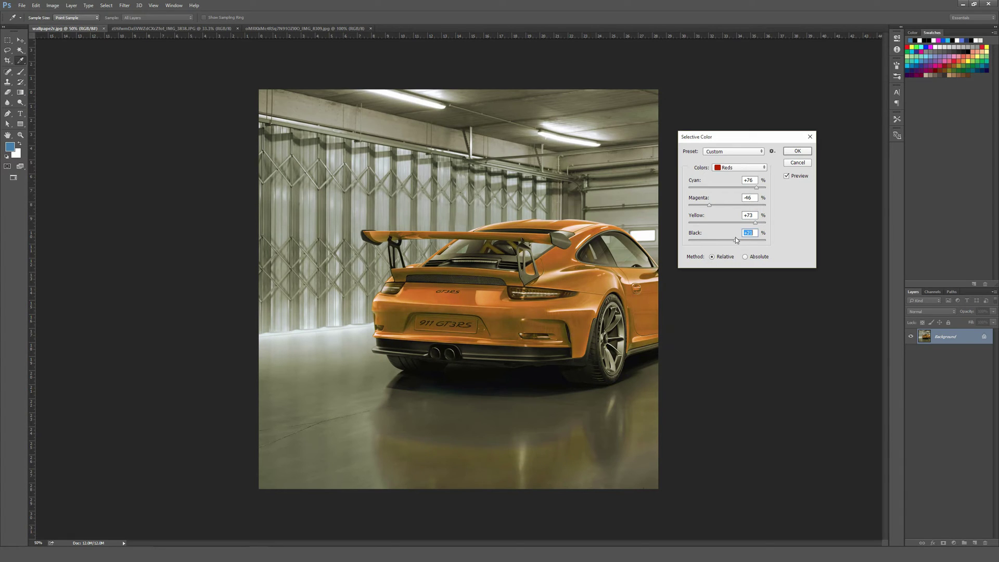
{"action": "left_click", "coordinate": [787, 176]}
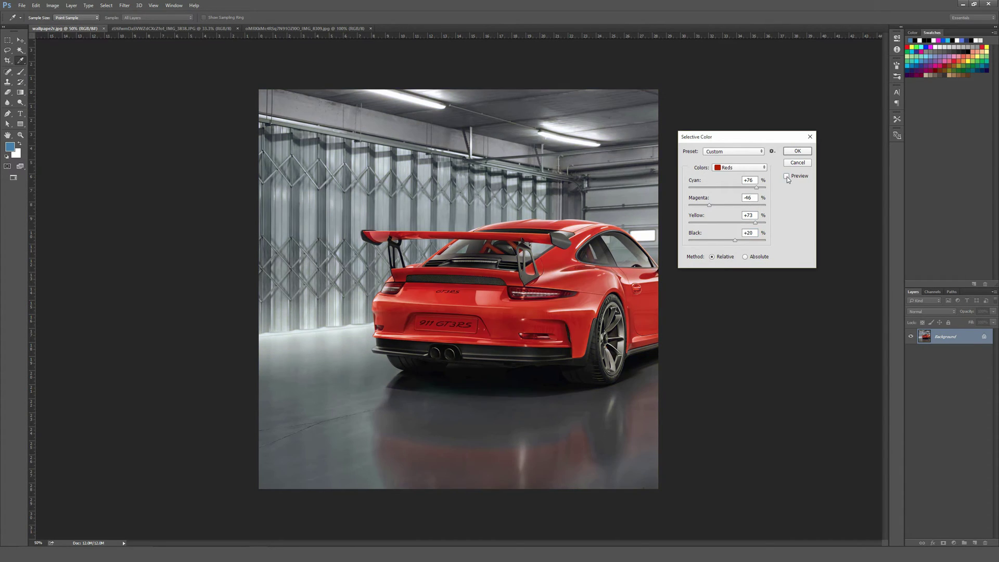
{"action": "left_click", "coordinate": [787, 176]}
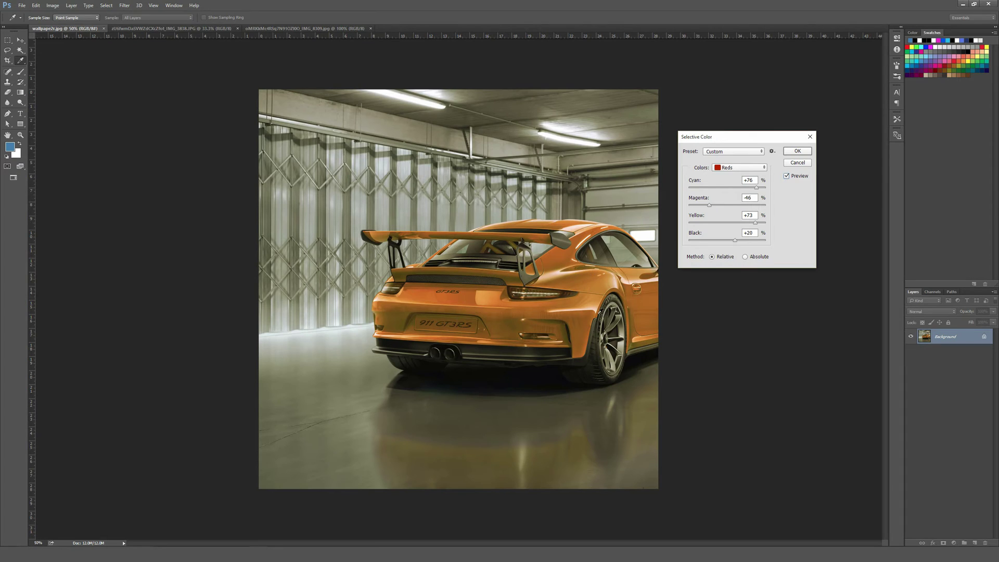
Set the Yellows to Cyan -43, Magenta +69 and Yellow +43 to deepen the orange
{"action": "left_click", "coordinate": [729, 168]}
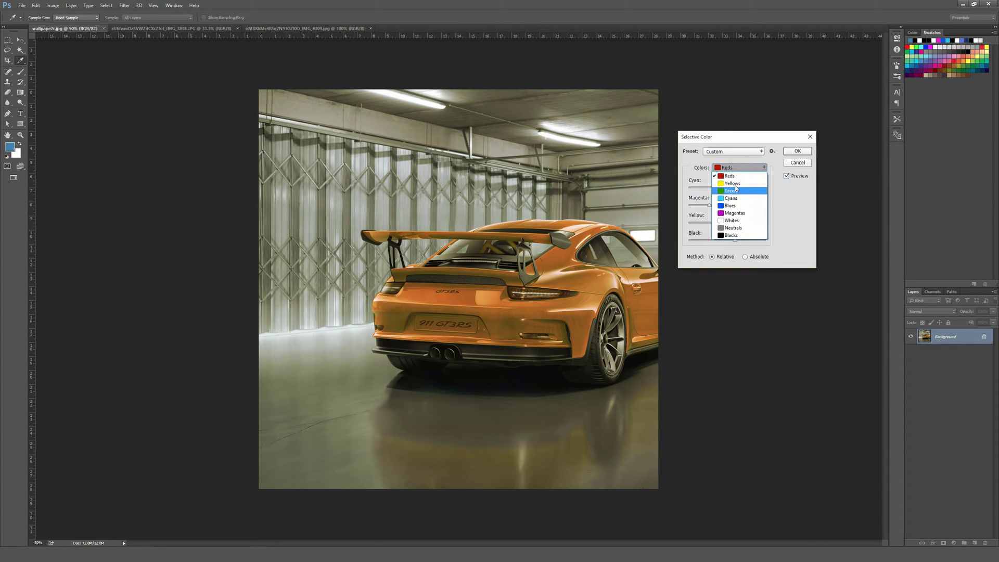
{"action": "left_click", "coordinate": [734, 184]}
{"action": "left_click_drag", "start_coordinate": [727, 188], "coordinate": [643, 210]}
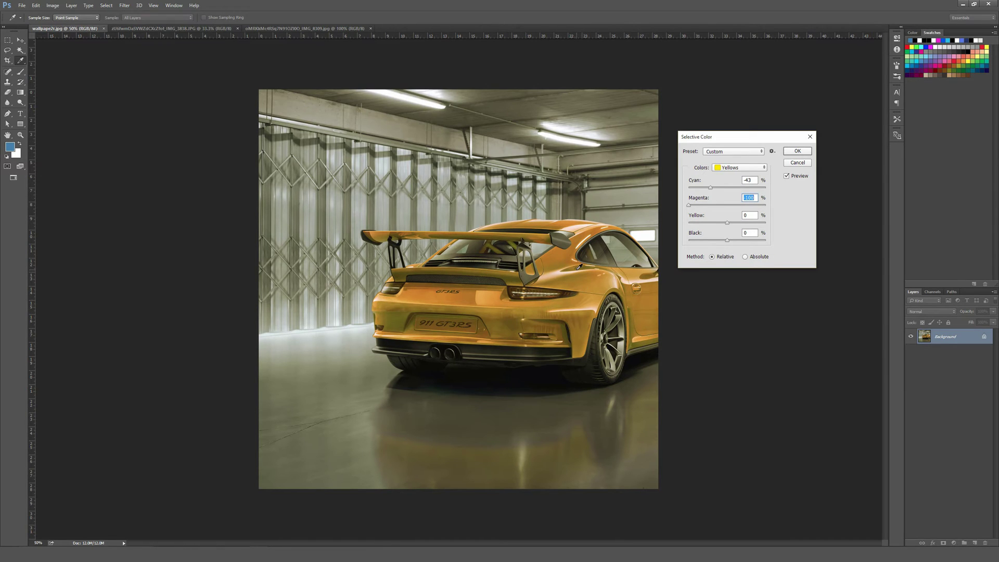
{"action": "left_click_drag", "start_coordinate": [690, 205], "coordinate": [699, 243]}
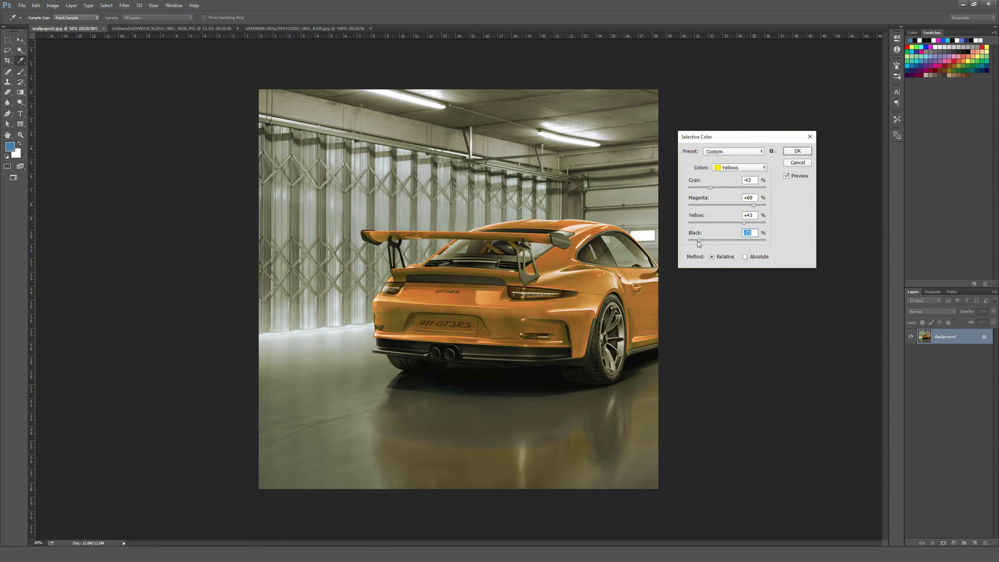
{"action": "left_click", "coordinate": [736, 168]}
{"action": "left_click", "coordinate": [736, 168]}
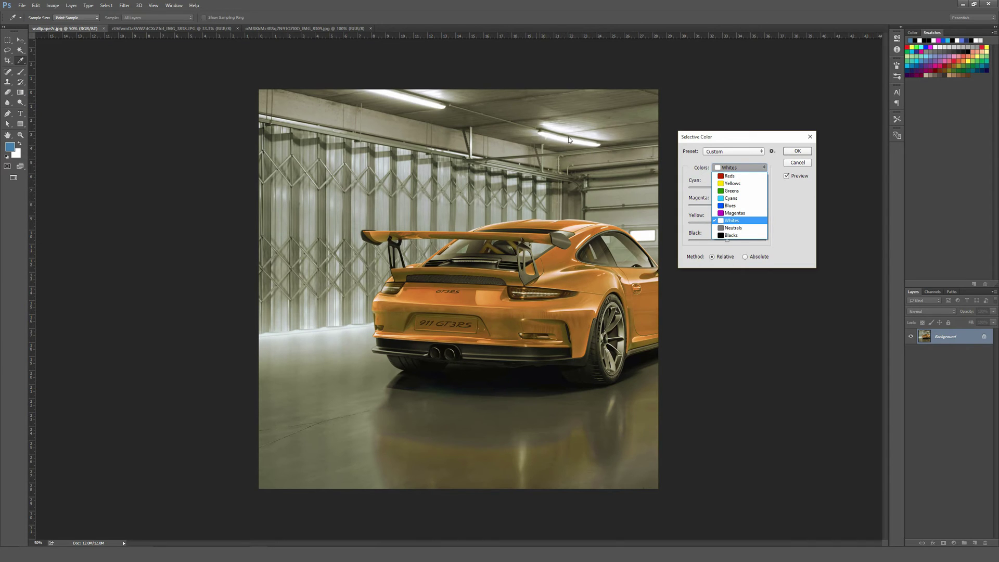
Set the Whites to Magenta +38 and Black +15
{"action": "left_click", "coordinate": [731, 220]}
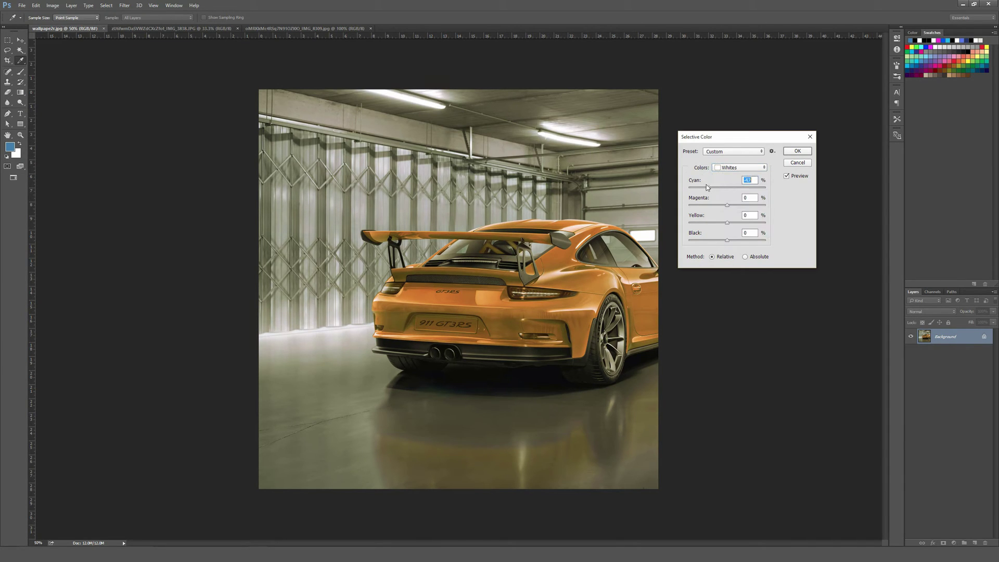
{"action": "mouse_move", "coordinate": [729, 205]}
{"action": "left_mouse_down"}
{"action": "mouse_move", "coordinate": [711, 205]}
{"action": "mouse_move", "coordinate": [744, 205]}
{"action": "mouse_move", "coordinate": [723, 223]}
{"action": "left_mouse_up"}
{"action": "left_click_drag", "start_coordinate": [727, 241], "coordinate": [733, 241]}
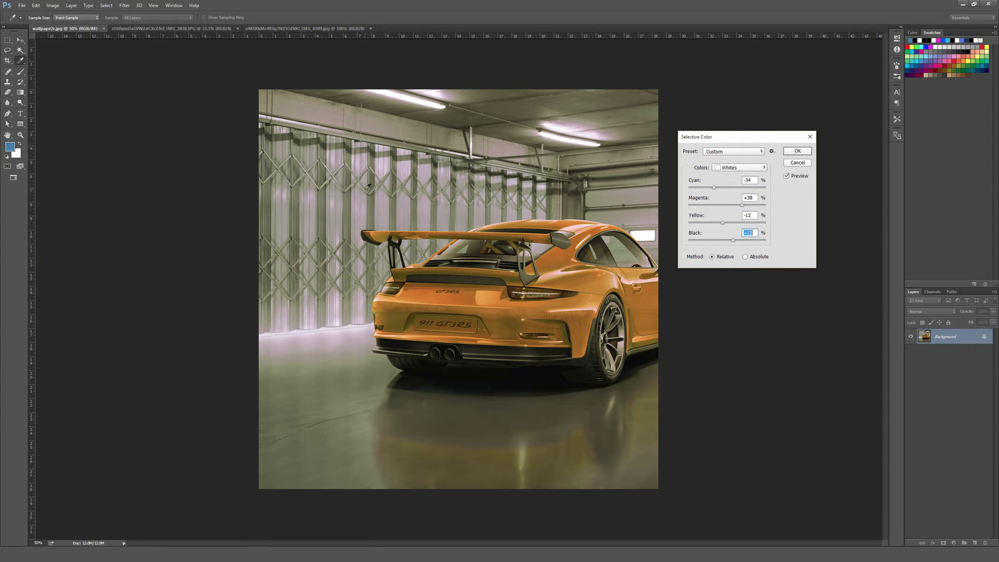
Compare the result with the original, then cancel Selective Color without applying
{"action": "left_click", "coordinate": [788, 177]}
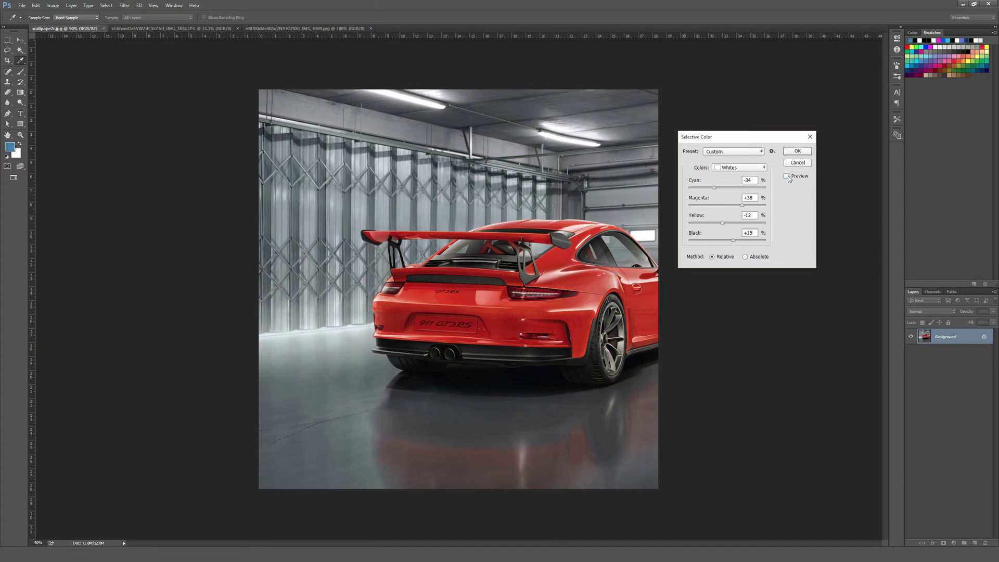
{"action": "left_click", "coordinate": [788, 177]}
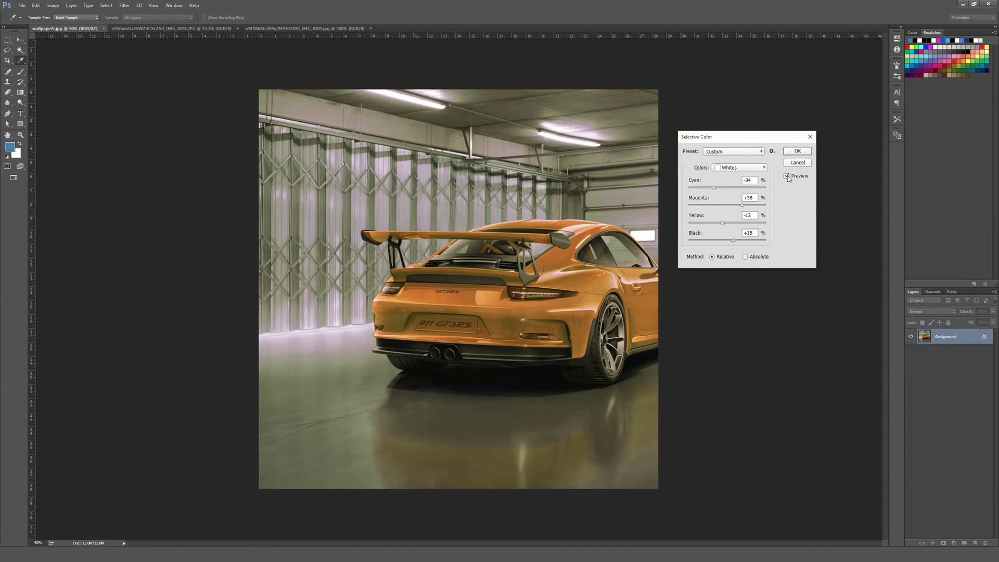
{"action": "left_click", "coordinate": [788, 177]}
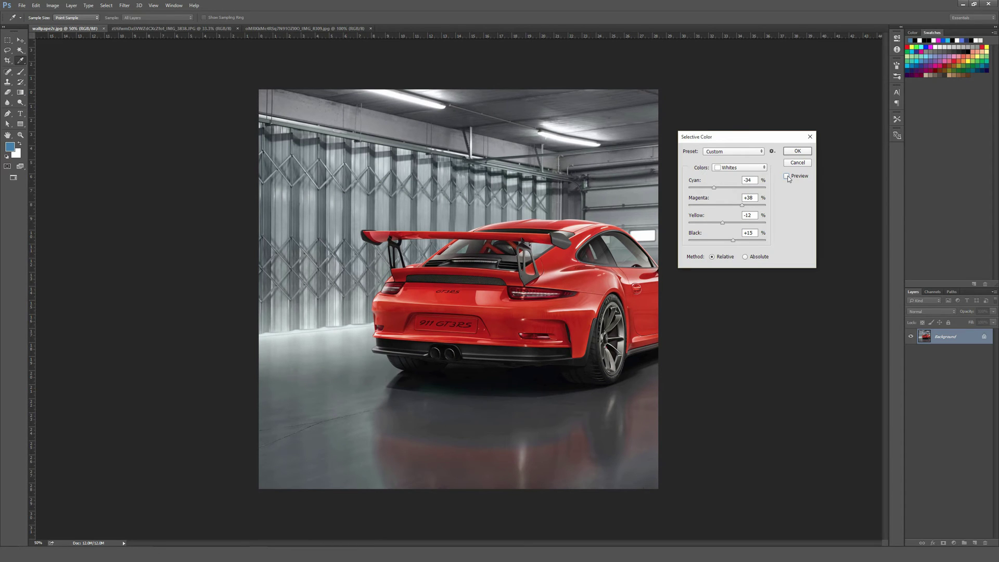
{"action": "left_click", "coordinate": [787, 177]}
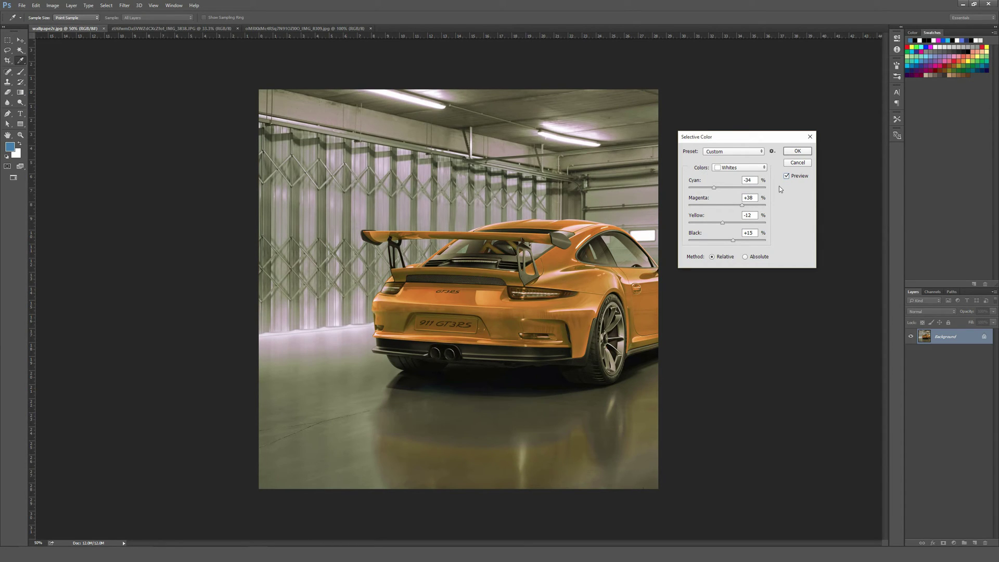
{"action": "left_click", "coordinate": [798, 162]}
Switch to the orange tree photo and open Selective Color on it
{"action": "key", "text": "v"}
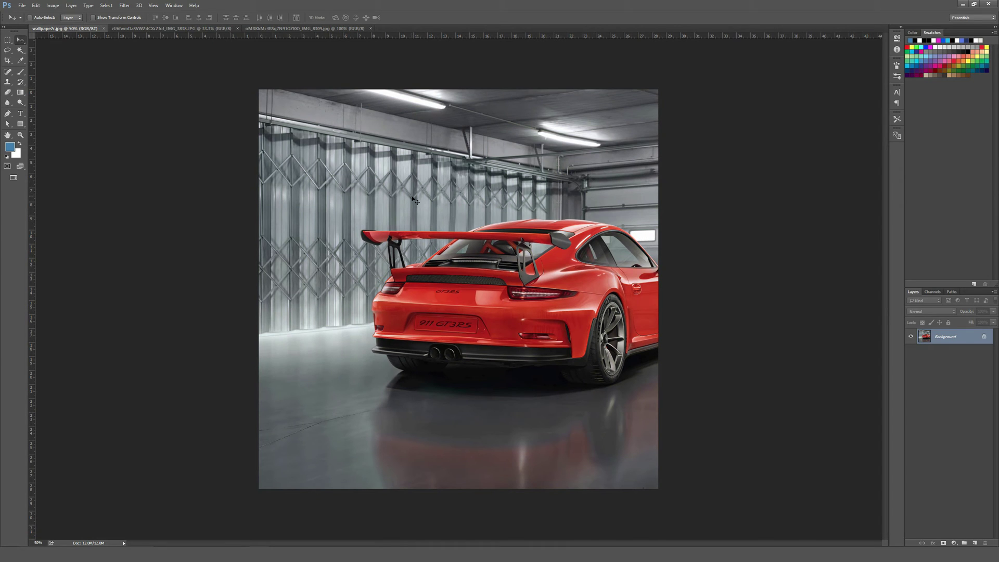
{"action": "left_click", "coordinate": [166, 29]}
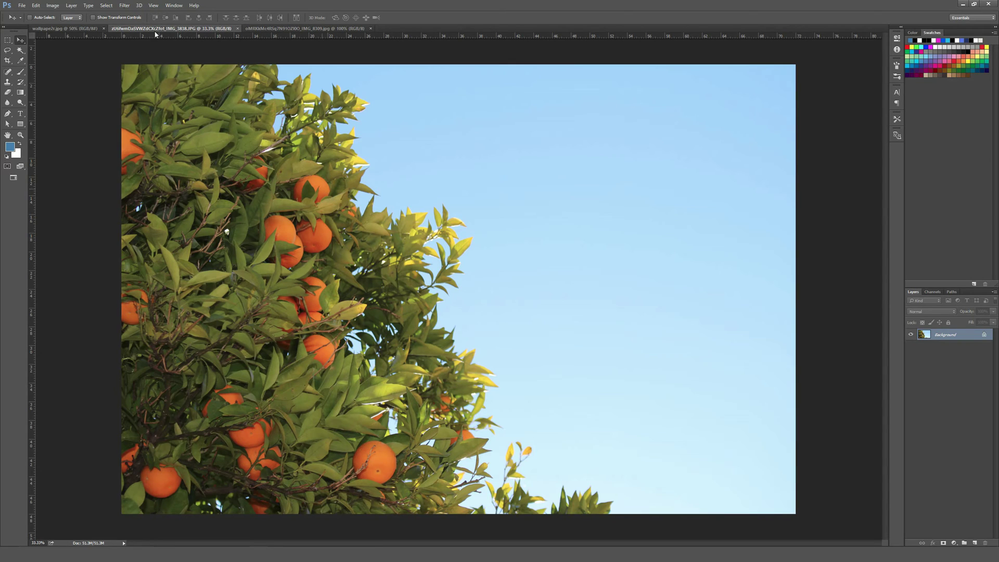
{"action": "left_click", "coordinate": [54, 6]}
{"action": "mouse_move", "coordinate": [79, 25]}
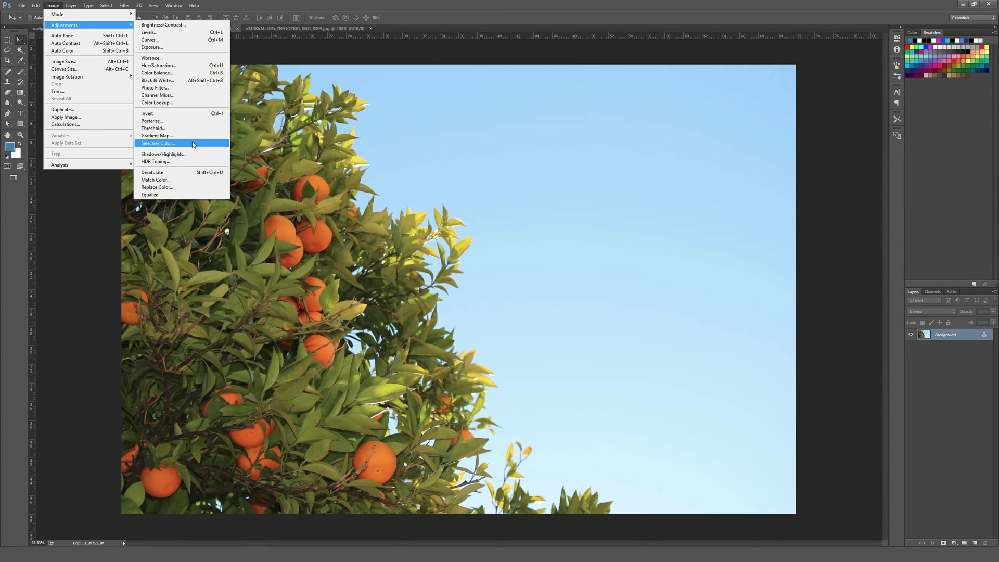
{"action": "left_click", "coordinate": [158, 143]}
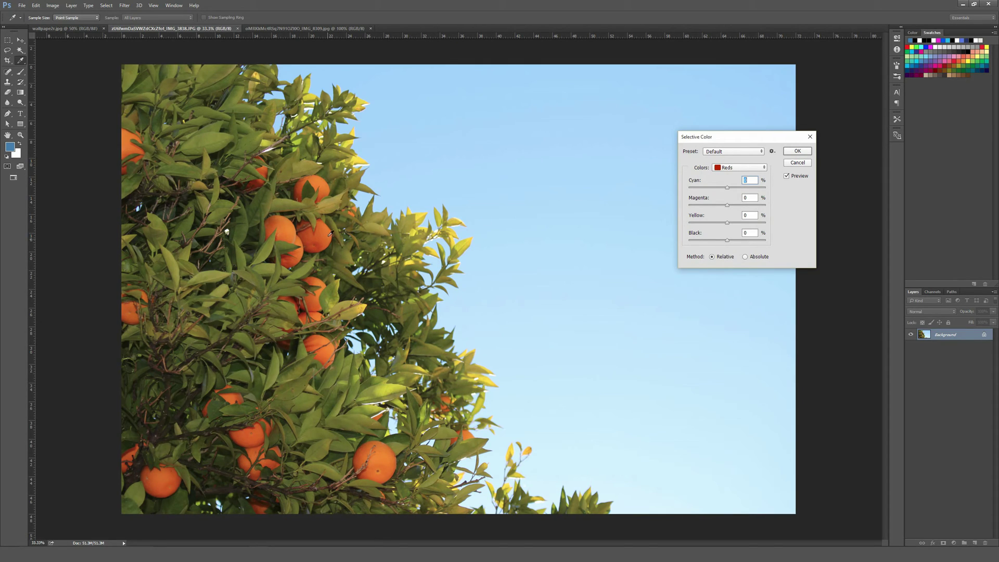
Set the Reds to Cyan +74, Magenta -80 and Yellow +48, turning the oranges yellow
{"action": "left_click", "coordinate": [756, 167]}
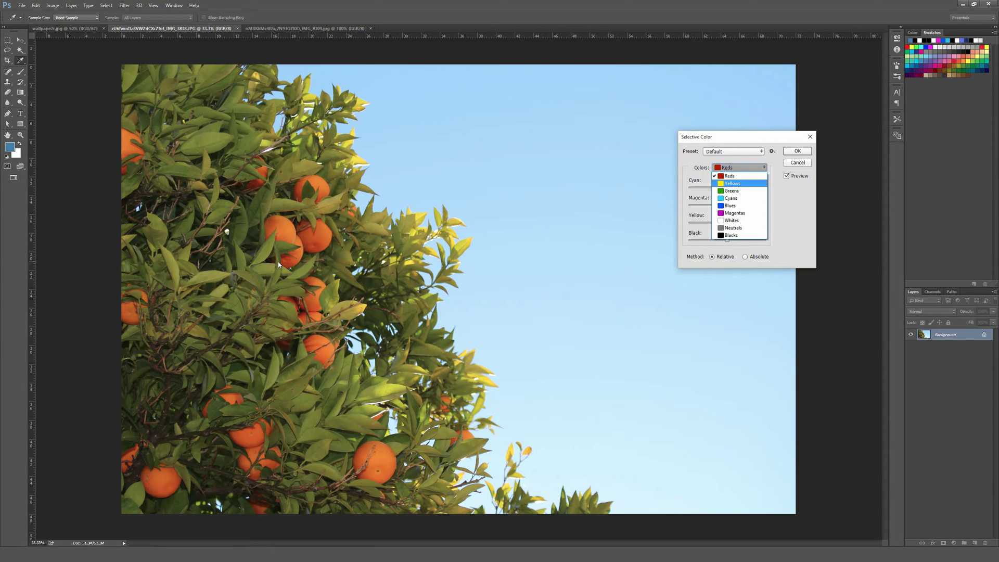
{"action": "left_click", "coordinate": [739, 176]}
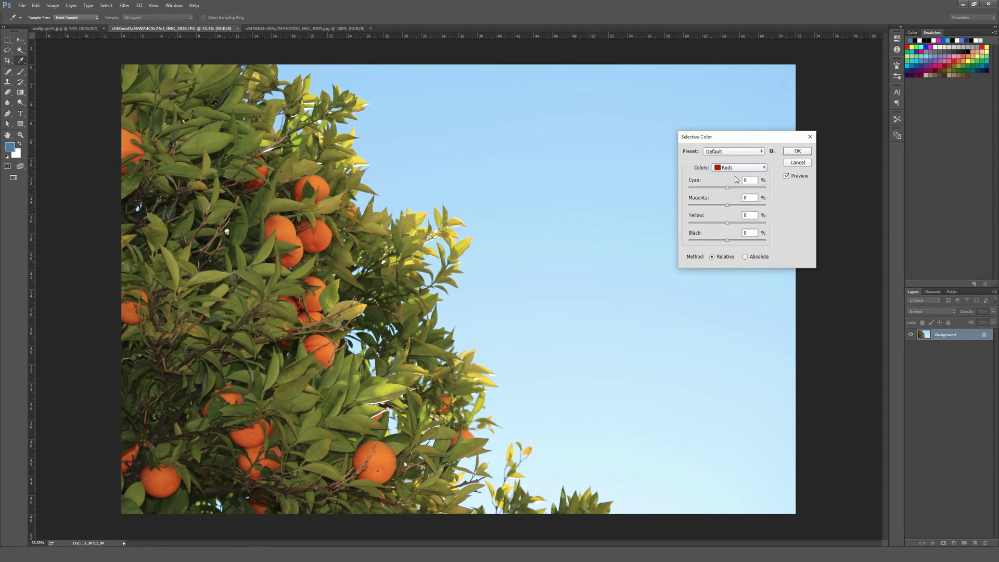
{"action": "left_click_drag", "start_coordinate": [730, 190], "coordinate": [669, 189]}
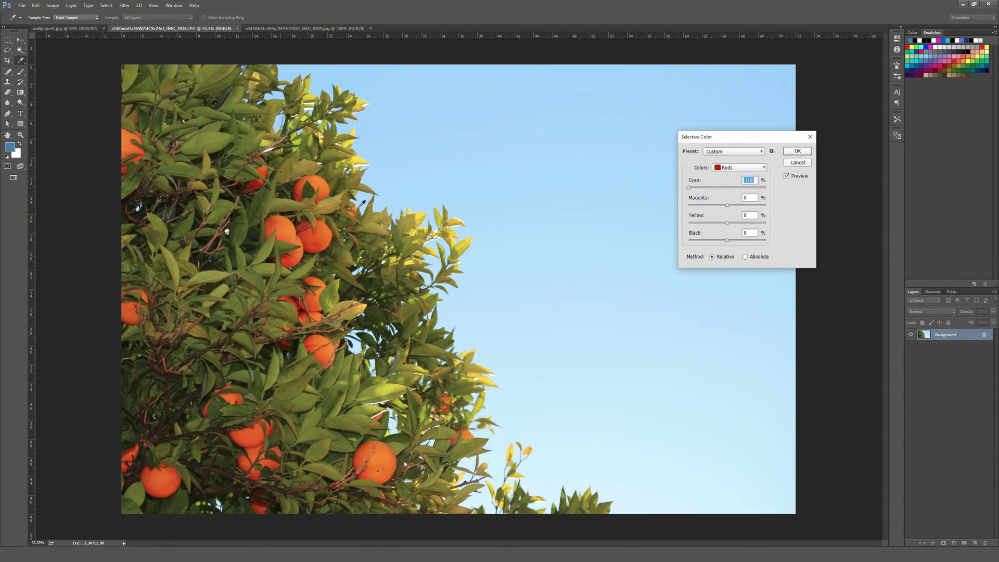
{"action": "left_click_drag", "start_coordinate": [691, 188], "coordinate": [750, 241]}
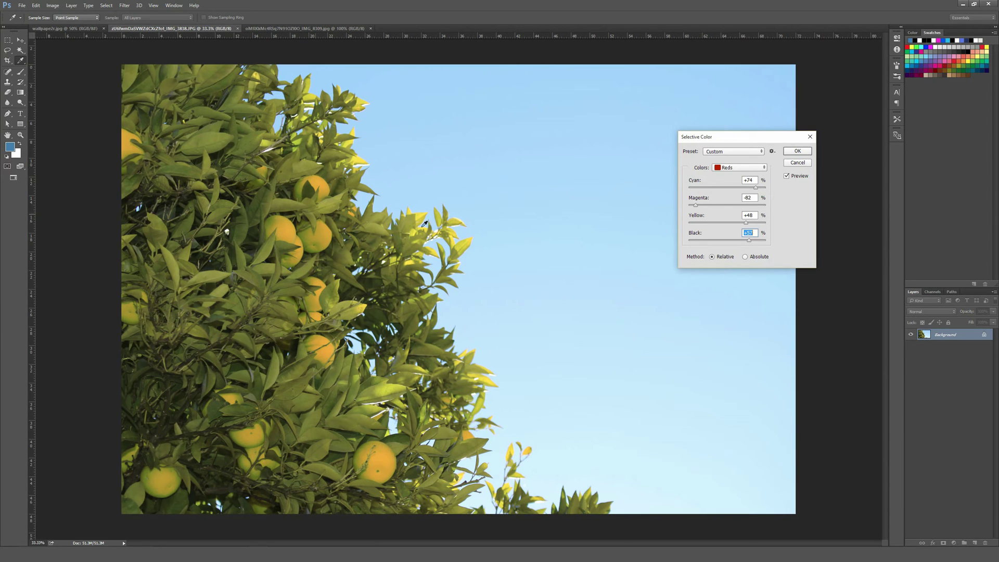
Set the Yellows to Cyan +91, Magenta +46 and Yellow -19
{"action": "left_click", "coordinate": [740, 168]}
{"action": "left_click", "coordinate": [734, 185]}
{"action": "mouse_move", "coordinate": [727, 188]}
{"action": "left_mouse_down"}
{"action": "mouse_move", "coordinate": [716, 188]}
{"action": "mouse_move", "coordinate": [755, 189]}
{"action": "mouse_move", "coordinate": [730, 190]}
{"action": "left_mouse_up"}
{"action": "type", "text": "0"}
{"action": "left_click_drag", "start_coordinate": [727, 190], "coordinate": [764, 191]}
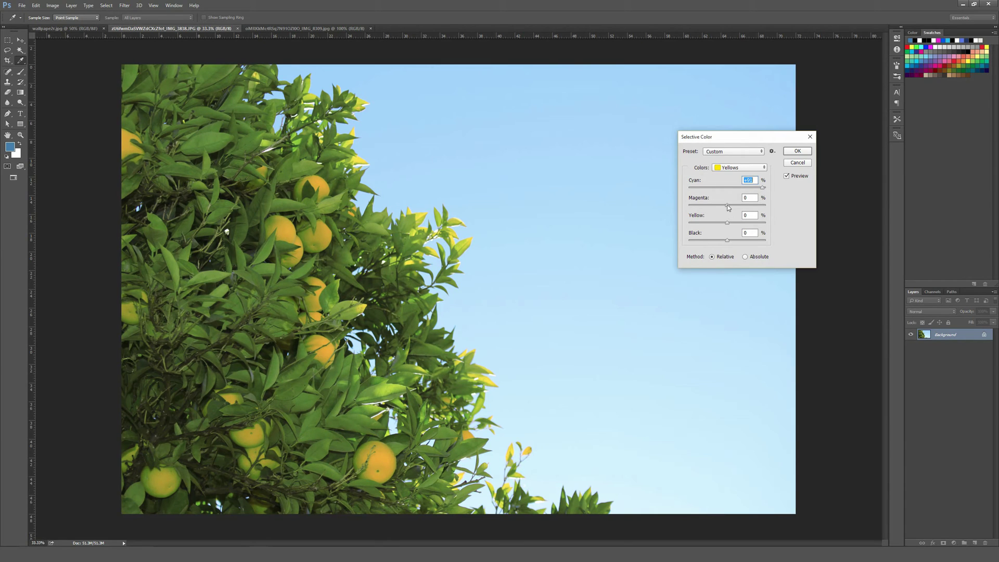
{"action": "left_click_drag", "start_coordinate": [727, 208], "coordinate": [726, 242]}
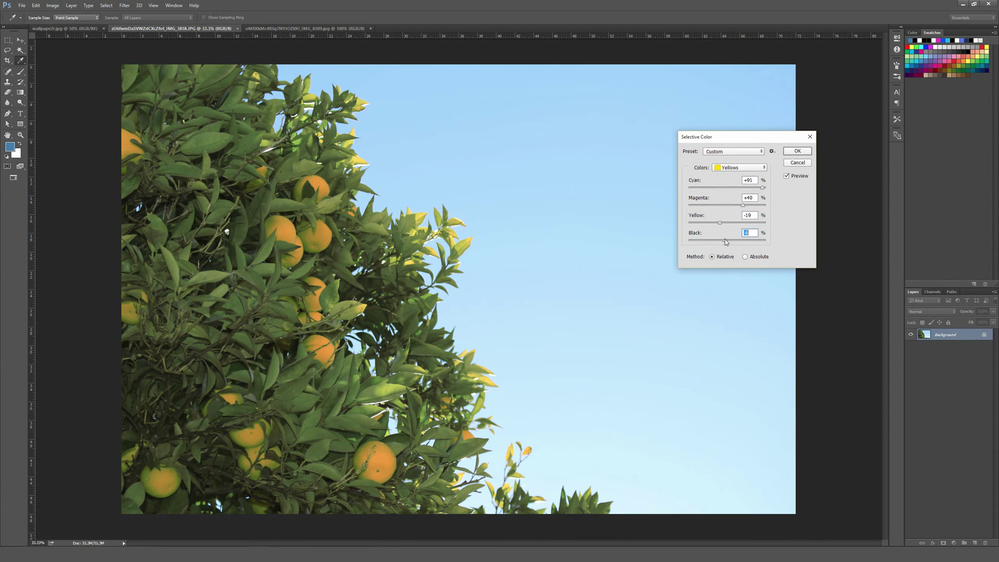
Set the Neutrals to Cyan +18, Magenta +23, Yellow +3 and Black 0
{"action": "left_click", "coordinate": [745, 167]}
{"action": "left_click", "coordinate": [731, 183]}
{"action": "key", "text": "n"}
{"action": "left_click_drag", "start_coordinate": [723, 188], "coordinate": [724, 242]}
{"action": "type", "text": "0"}
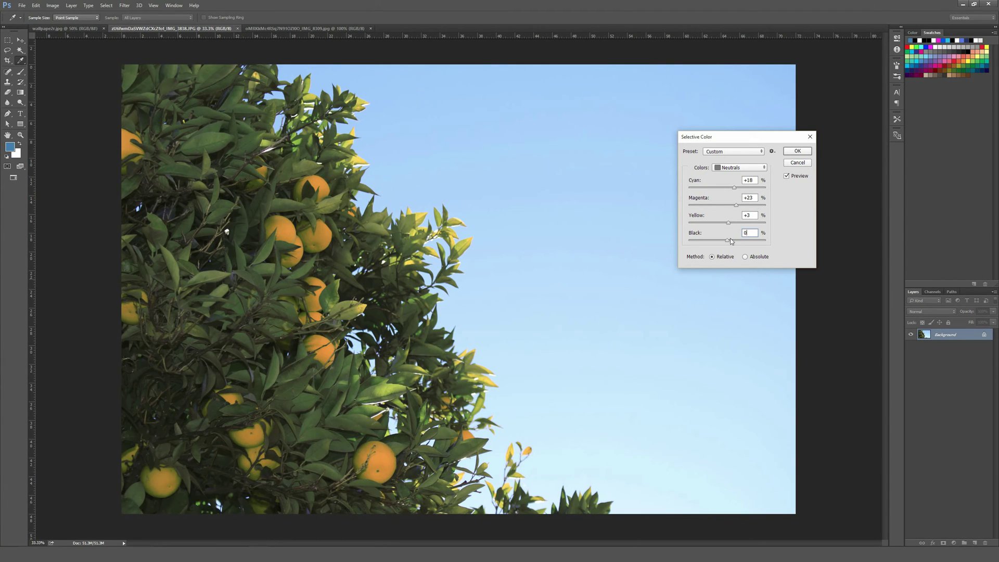
Compare the recoloured orange tree with the original, cancel, and switch to the salad bowl photo
{"action": "left_click", "coordinate": [787, 176]}
{"action": "left_click", "coordinate": [787, 177]}
{"action": "left_click", "coordinate": [787, 176]}
{"action": "left_click", "coordinate": [787, 176]}
{"action": "left_click", "coordinate": [787, 177]}
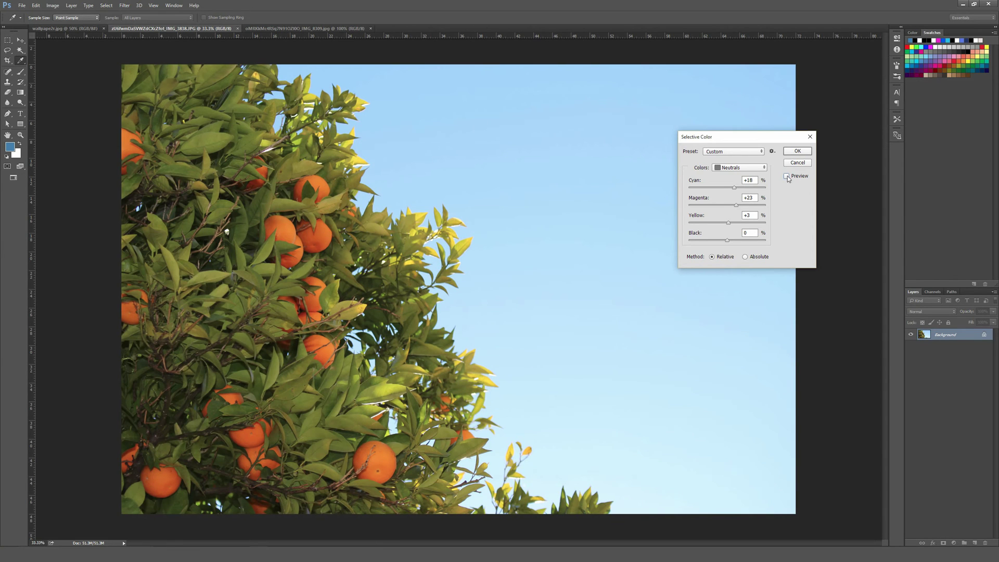
{"action": "left_click", "coordinate": [787, 177]}
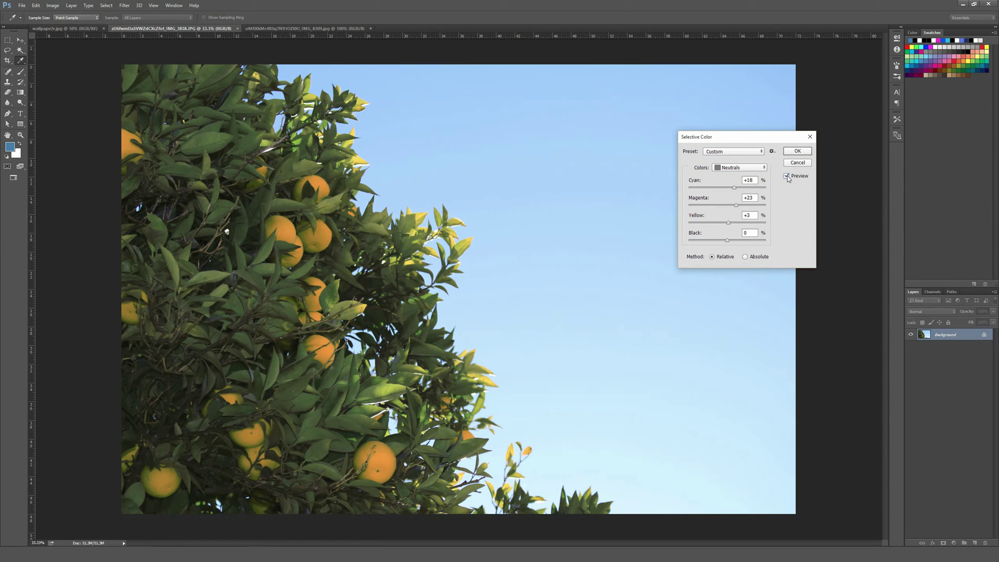
{"action": "left_click", "coordinate": [787, 177]}
{"action": "left_click", "coordinate": [798, 163]}
{"action": "left_click", "coordinate": [324, 29]}
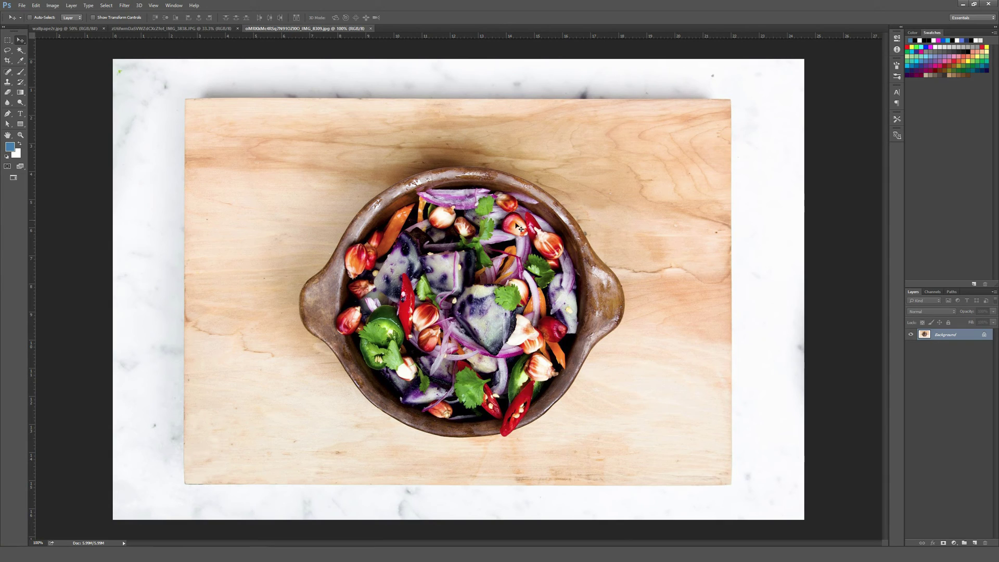
Start a Selective Color adjustment on the salad photo from the Image menu
{"action": "left_click", "coordinate": [54, 6]}
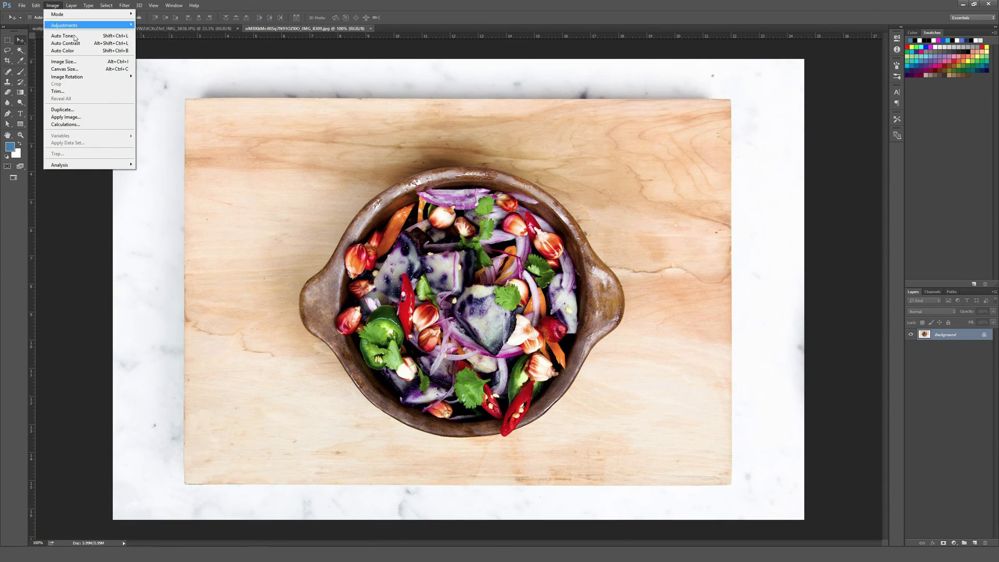
{"action": "mouse_move", "coordinate": [81, 26]}
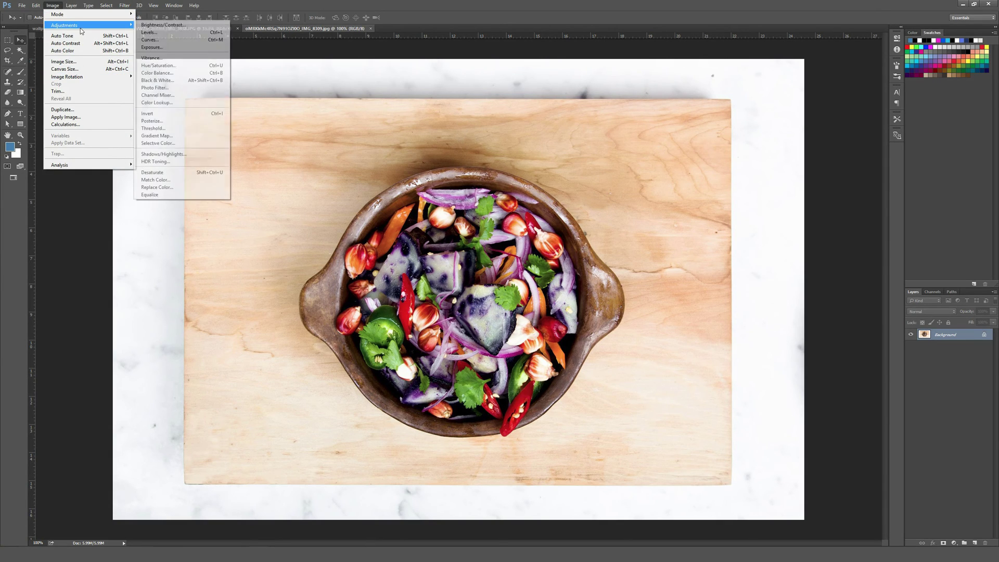
{"action": "left_click", "coordinate": [181, 148]}
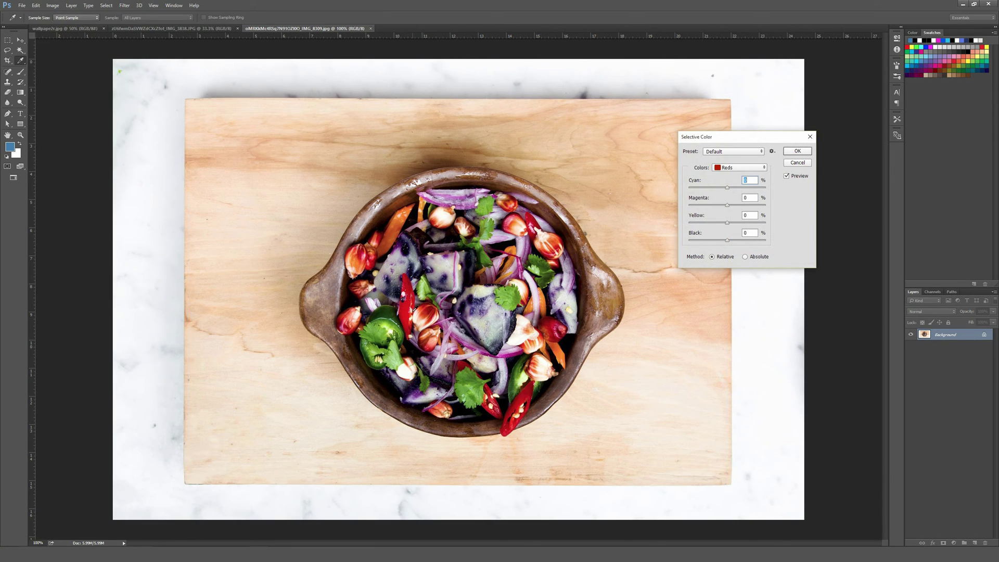
Set the Reds to Cyan +32, Magenta -20, Yellow -45, and add some Black
{"action": "left_click_drag", "start_coordinate": [726, 188], "coordinate": [706, 187]}
{"action": "left_click", "coordinate": [726, 188]}
{"action": "mouse_move", "coordinate": [717, 187]}
{"action": "left_mouse_down"}
{"action": "mouse_move", "coordinate": [706, 188]}
{"action": "mouse_move", "coordinate": [738, 186]}
{"action": "left_mouse_up"}
{"action": "mouse_move", "coordinate": [734, 188]}
{"action": "left_mouse_down"}
{"action": "mouse_move", "coordinate": [742, 188]}
{"action": "mouse_move", "coordinate": [725, 204]}
{"action": "mouse_move", "coordinate": [705, 202]}
{"action": "mouse_move", "coordinate": [723, 201]}
{"action": "left_mouse_up"}
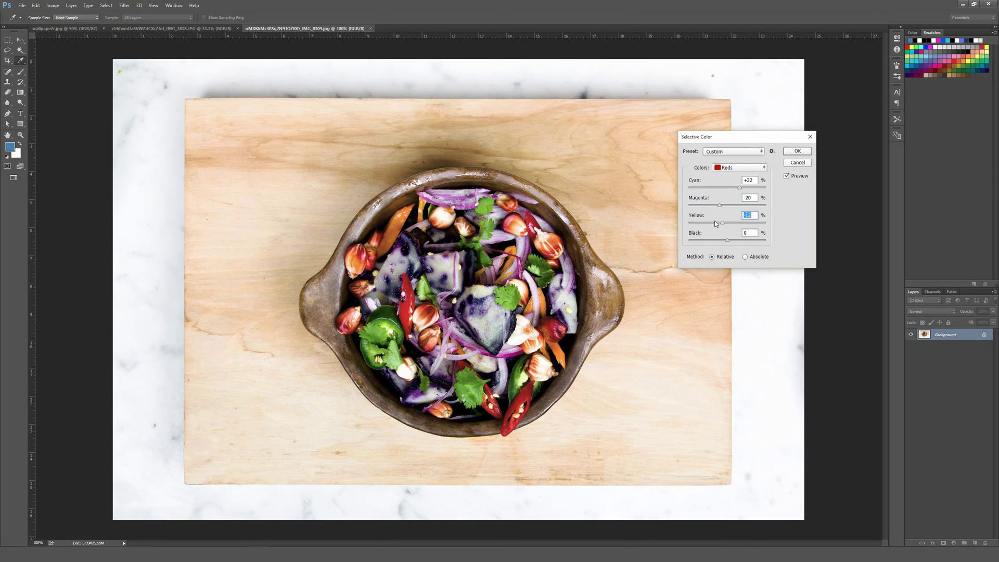
{"action": "key", "text": "Down"}
{"action": "key", "text": "Down"}
{"action": "left_click_drag", "start_coordinate": [727, 240], "coordinate": [753, 240]}
Compare against the unadjusted salad and settle Black in the Reds at about +37
{"action": "left_click", "coordinate": [787, 177]}
{"action": "left_click", "coordinate": [786, 176]}
{"action": "left_click", "coordinate": [787, 176]}
{"action": "left_click", "coordinate": [786, 176]}
{"action": "left_click_drag", "start_coordinate": [751, 240], "coordinate": [718, 240]}
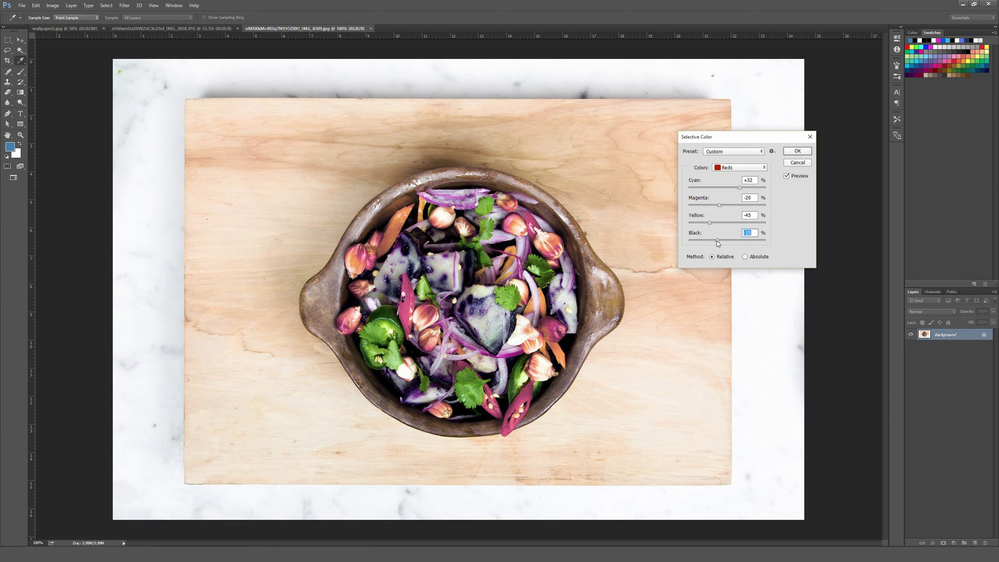
{"action": "left_click", "coordinate": [729, 168]}
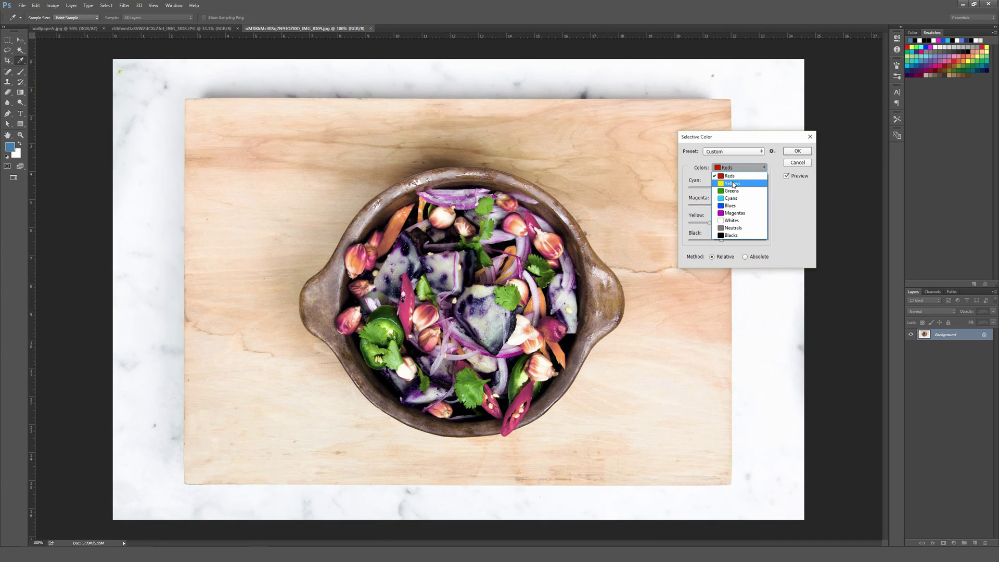
Adjust the Yellows to Cyan -28 and Magenta +45
{"action": "left_click", "coordinate": [732, 183]}
{"action": "left_click", "coordinate": [716, 188]}
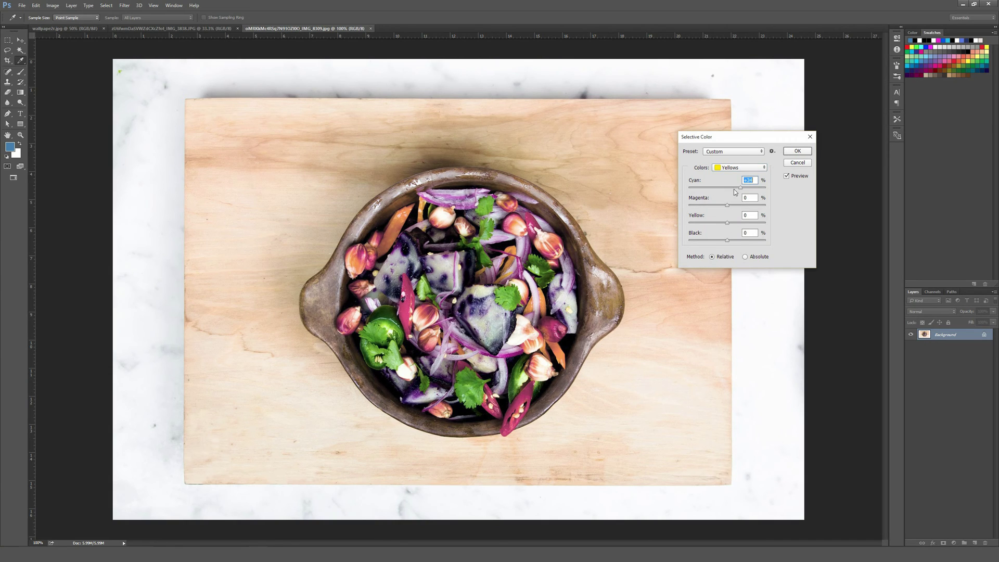
{"action": "left_click_drag", "start_coordinate": [725, 206], "coordinate": [731, 241]}
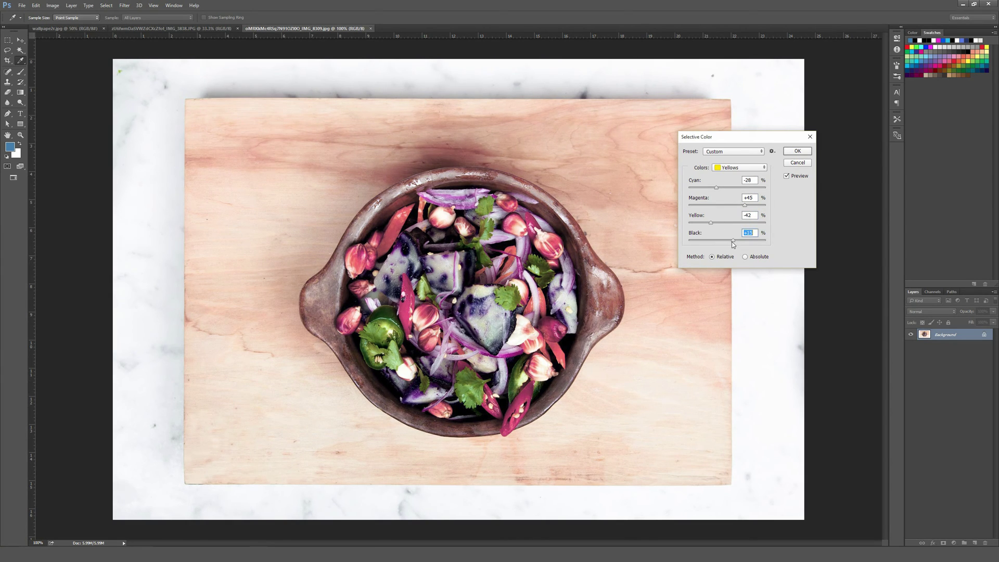
Adjust the Greens by adding cyan and changing the magenta amount
{"action": "left_click", "coordinate": [731, 167]}
{"action": "left_click", "coordinate": [727, 190]}
{"action": "mouse_move", "coordinate": [727, 191]}
{"action": "left_mouse_down"}
{"action": "mouse_move", "coordinate": [741, 195]}
{"action": "mouse_move", "coordinate": [713, 209]}
{"action": "mouse_move", "coordinate": [729, 207]}
{"action": "left_mouse_up"}
{"action": "left_click_drag", "start_coordinate": [728, 206], "coordinate": [764, 240]}
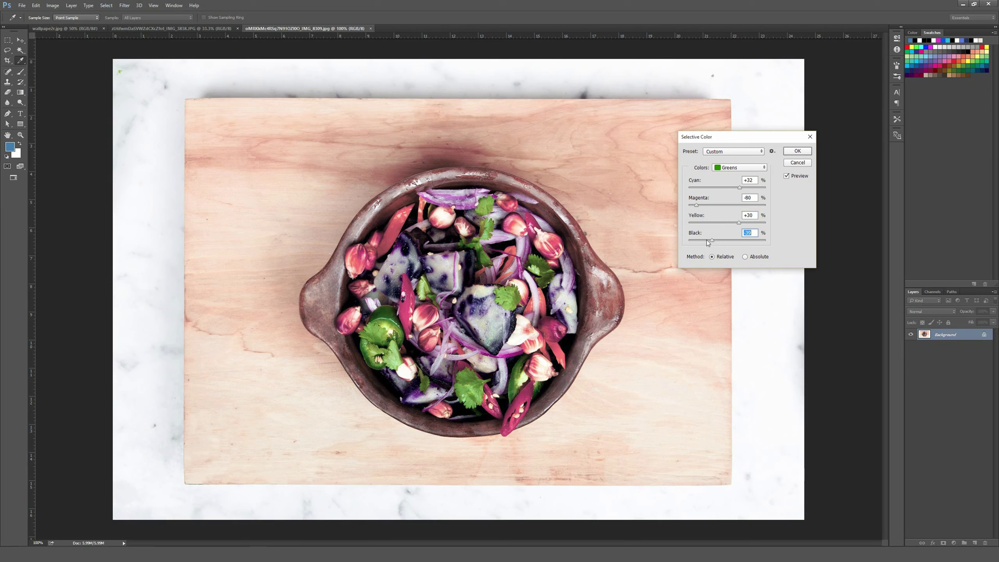
Warm the Neutrals to Cyan +16, Magenta +10 and Yellow +35
{"action": "left_click", "coordinate": [737, 168]}
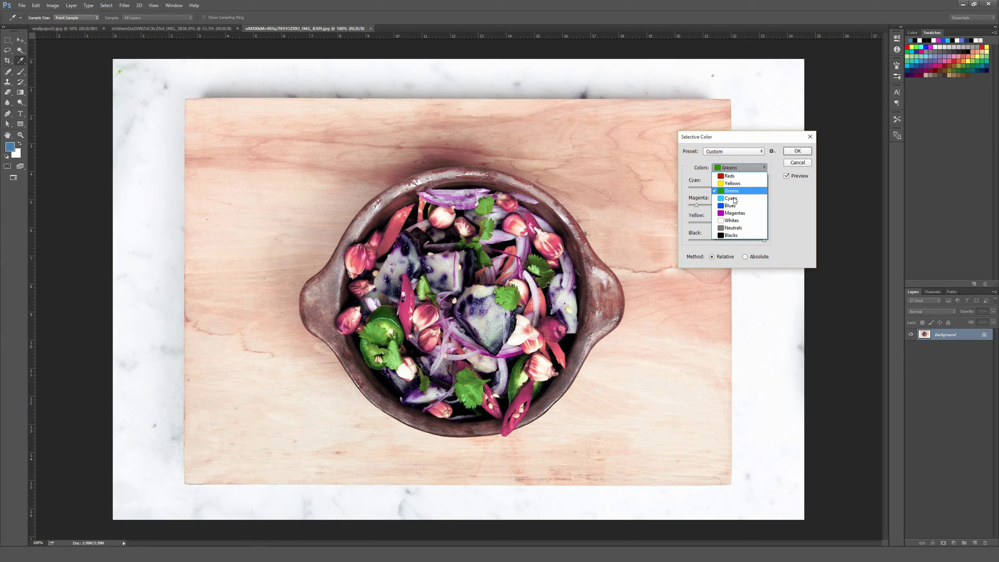
{"action": "left_click", "coordinate": [742, 228]}
{"action": "left_click_drag", "start_coordinate": [731, 188], "coordinate": [730, 239]}
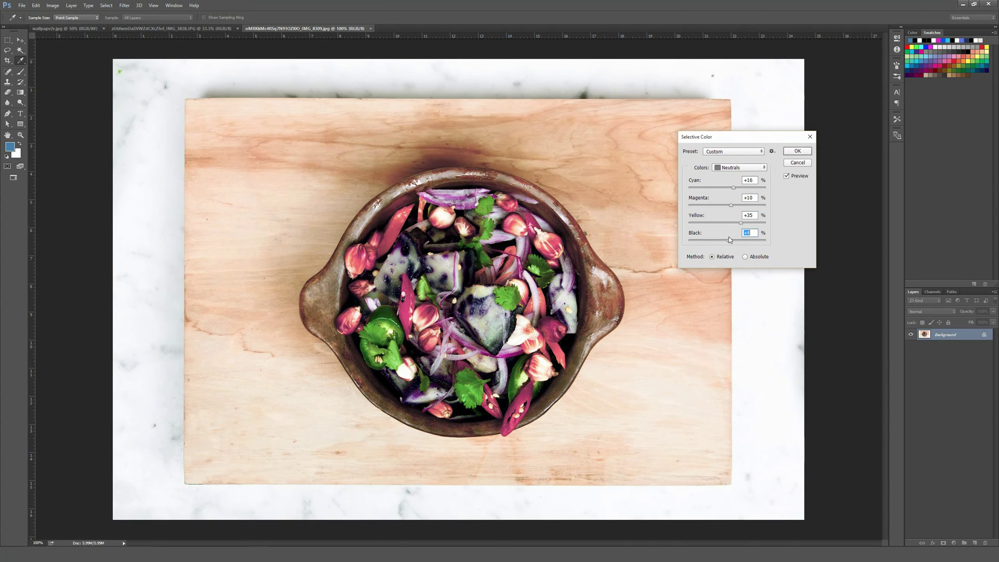
Toggle the preview to compare the adjusted salad with the original
{"action": "left_click", "coordinate": [787, 176]}
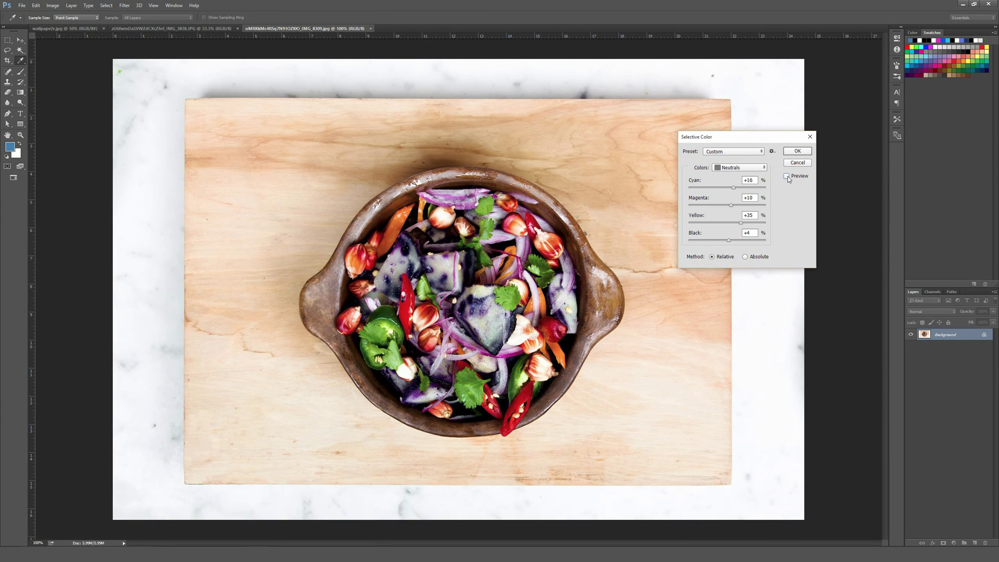
{"action": "left_click", "coordinate": [787, 176]}
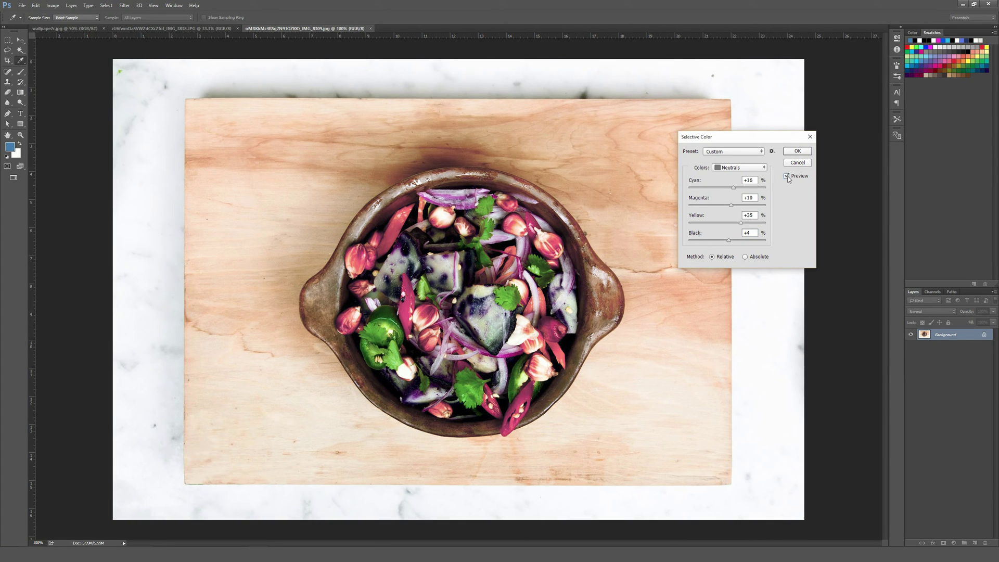
{"action": "left_click", "coordinate": [788, 176]}
{"action": "left_click", "coordinate": [787, 176]}
Compare the Absolute and Relative methods, finishing on Relative
{"action": "left_click", "coordinate": [746, 257]}
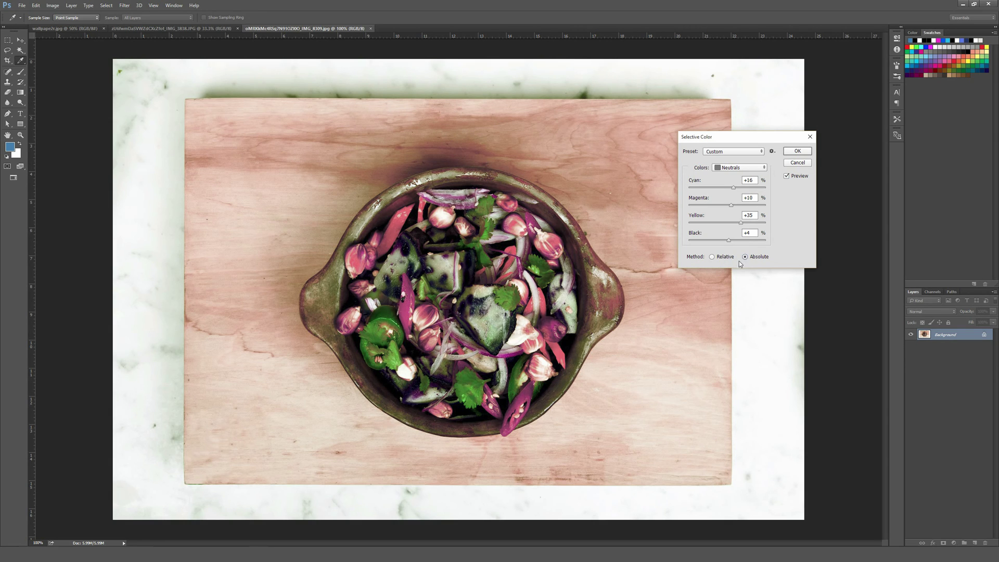
{"action": "left_click", "coordinate": [712, 257]}
{"action": "left_click", "coordinate": [721, 259]}
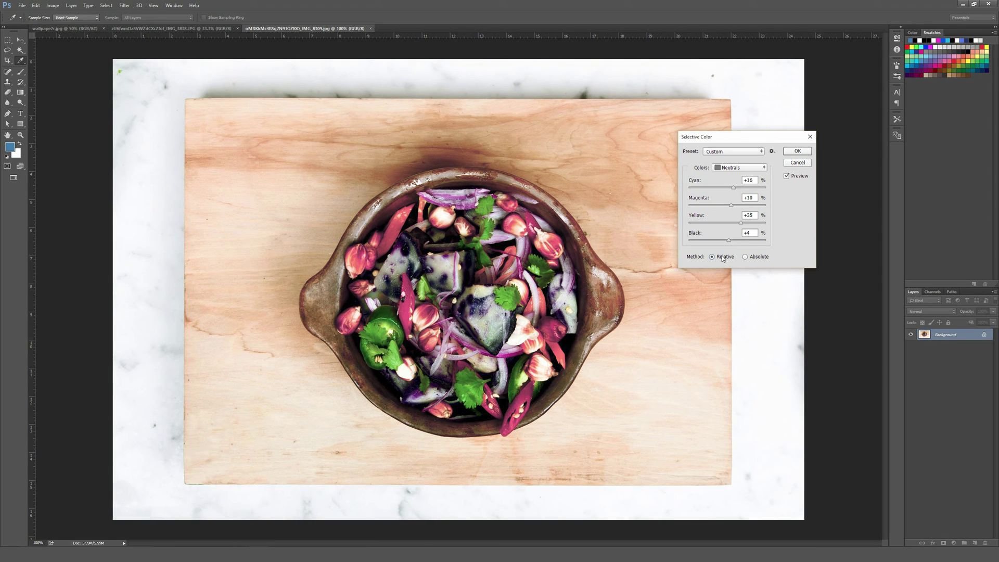
{"action": "left_click", "coordinate": [745, 257]}
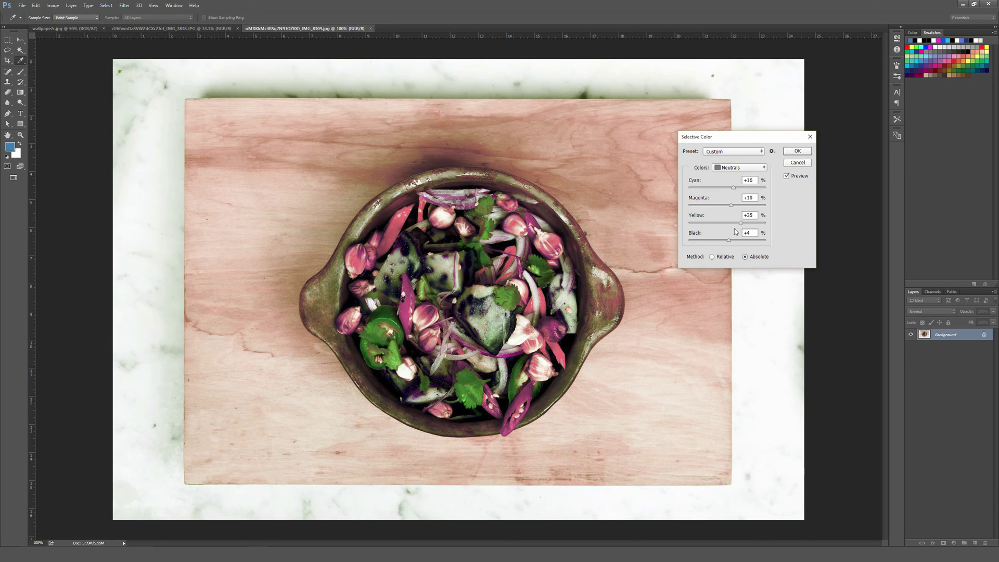
{"action": "left_click", "coordinate": [716, 258]}
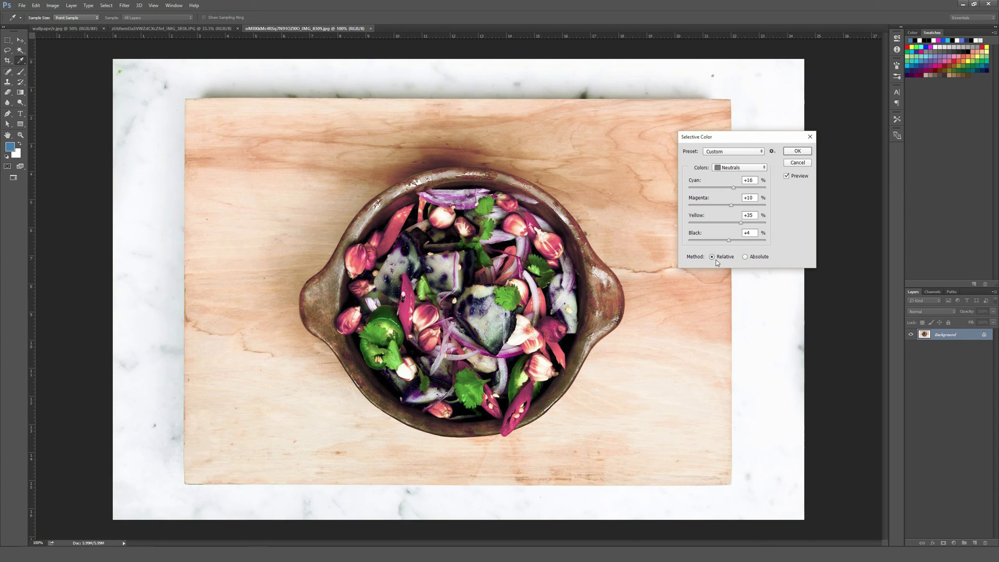
Check the original once more and close Selective Color, leaving the salad's original colours
{"action": "left_click", "coordinate": [786, 176]}
{"action": "left_click", "coordinate": [787, 176]}
{"action": "left_click", "coordinate": [787, 176]}
{"action": "left_click", "coordinate": [798, 162]}
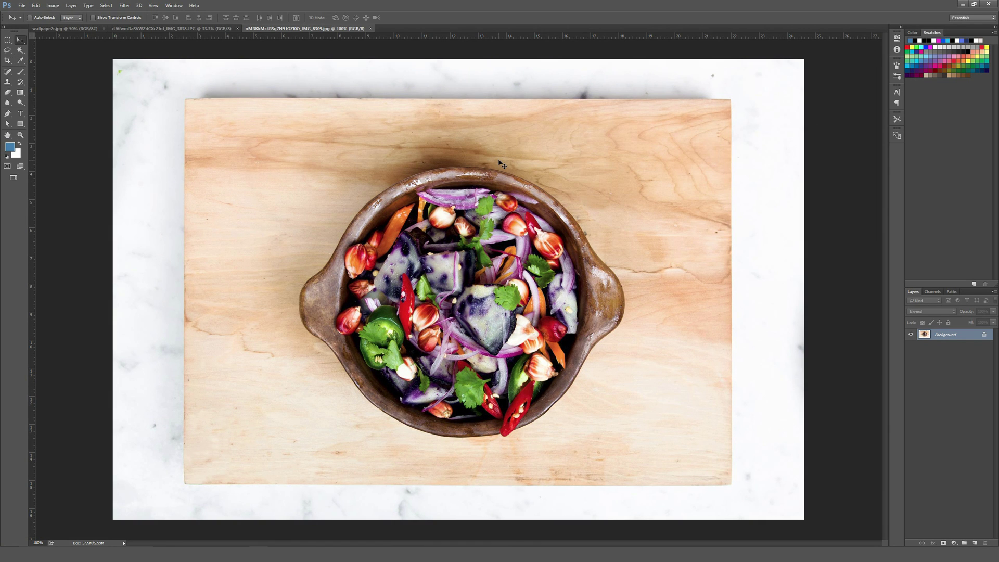